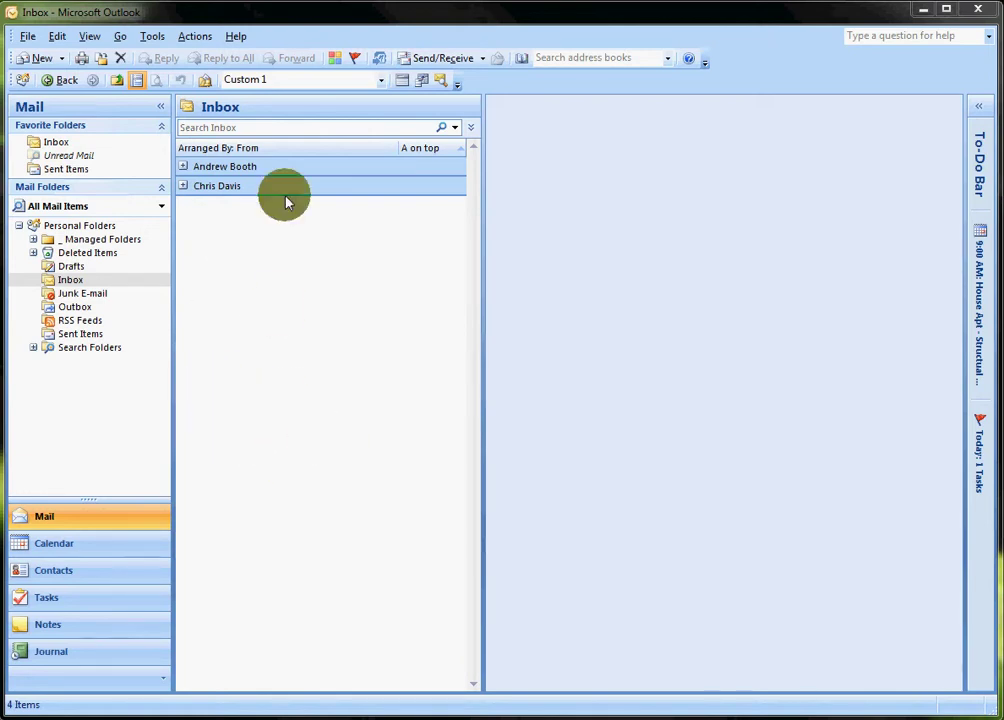
Open the e-mail signature settings from the mail format options and select the pc-addicts.com account for the default signature
click(153, 36)
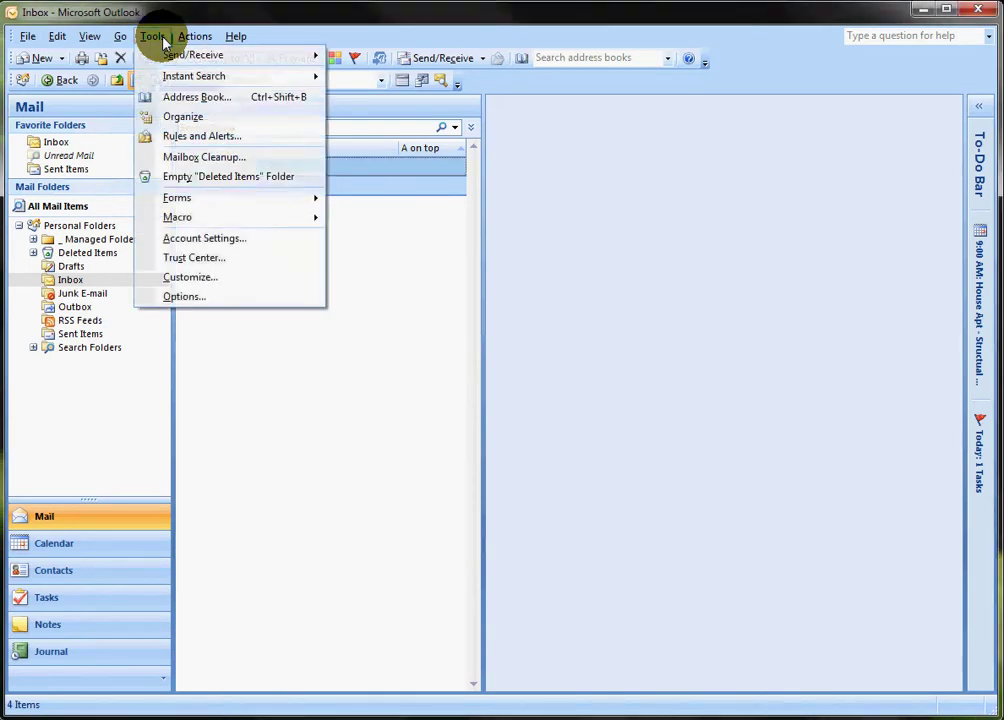
click(188, 296)
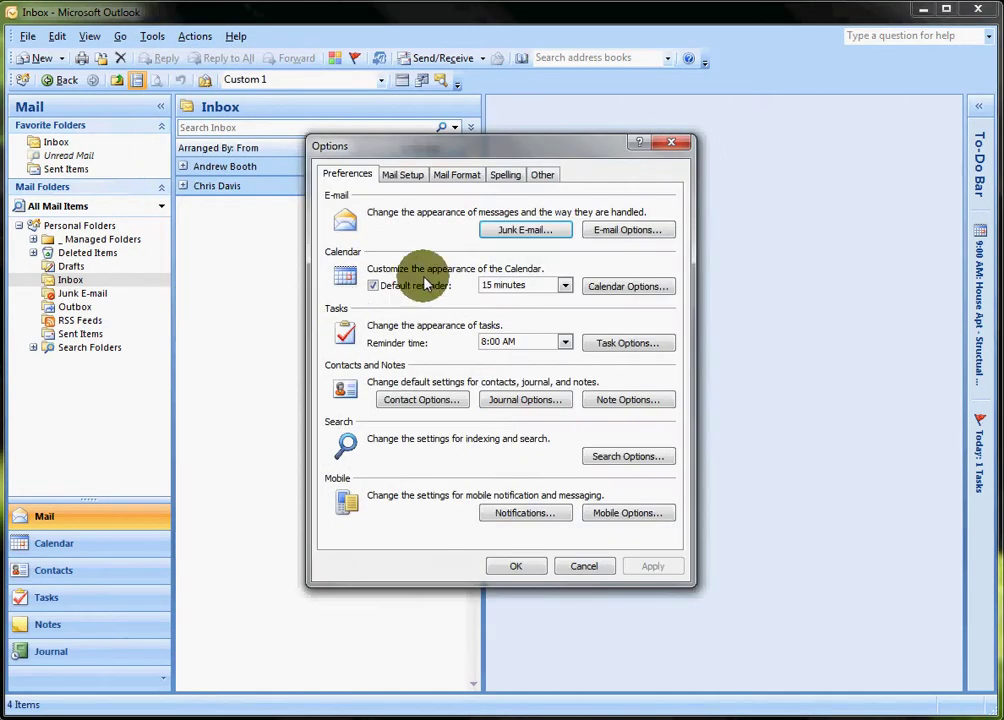
click(468, 176)
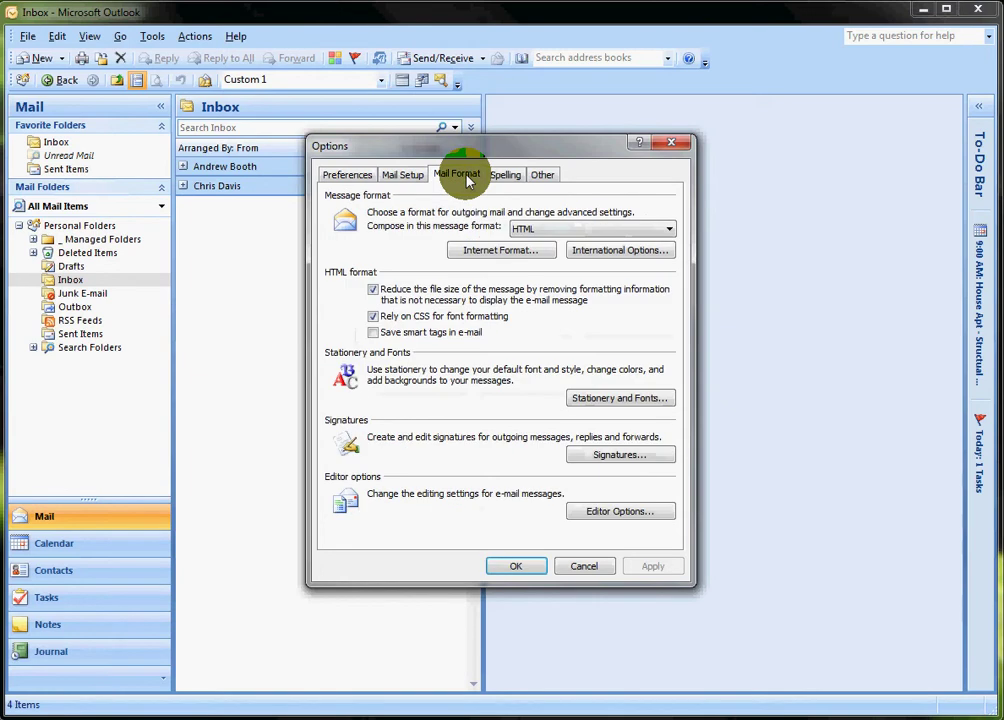
click(638, 457)
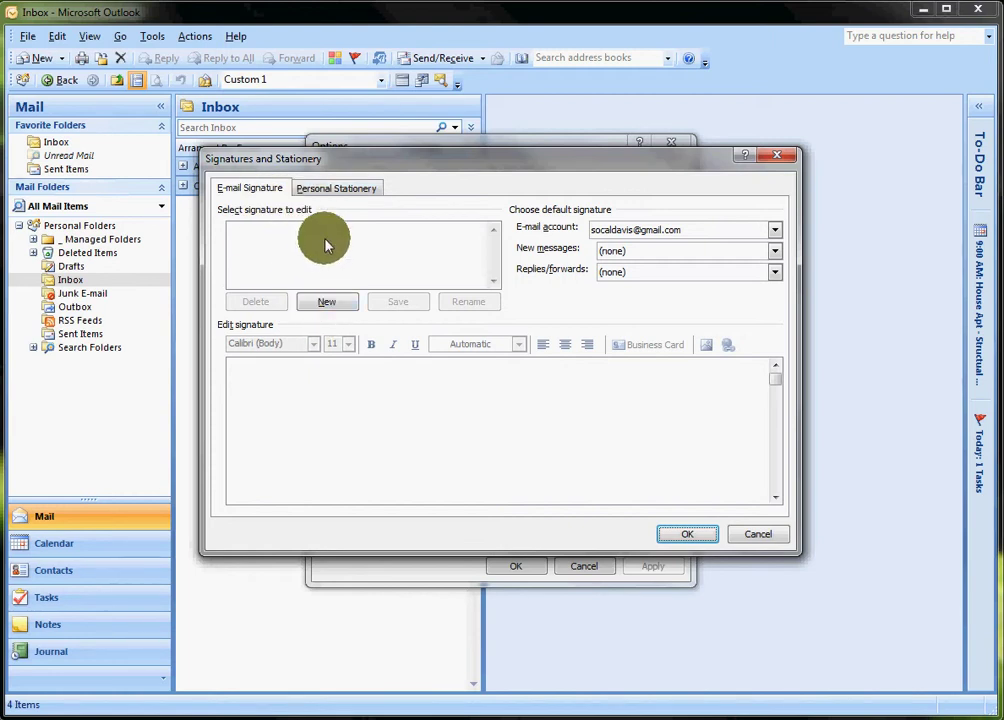
click(774, 231)
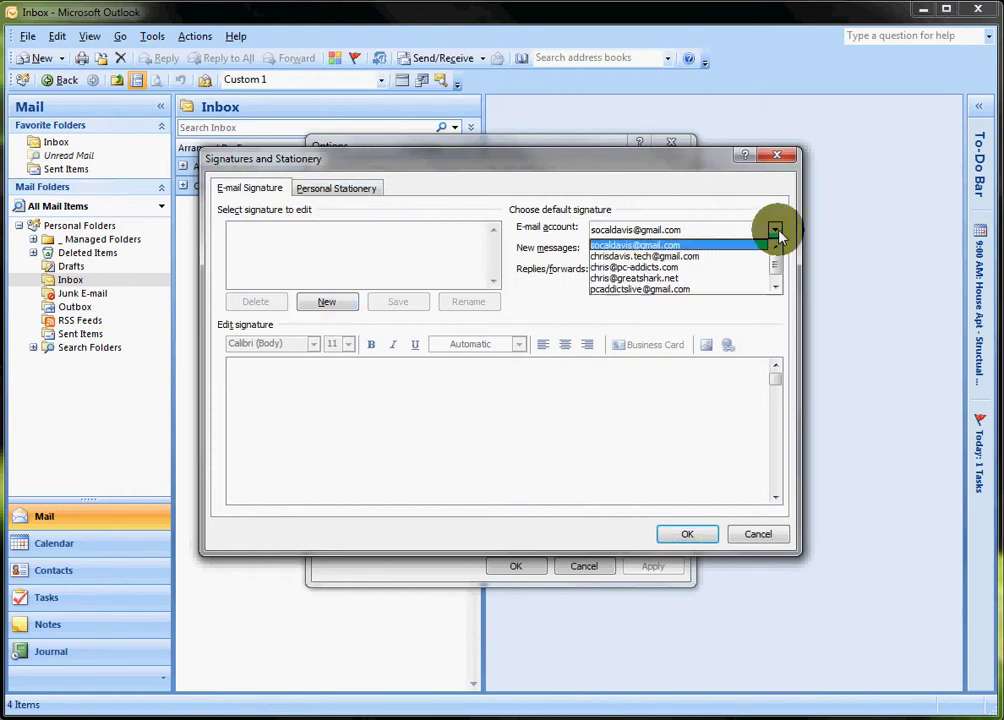
click(748, 269)
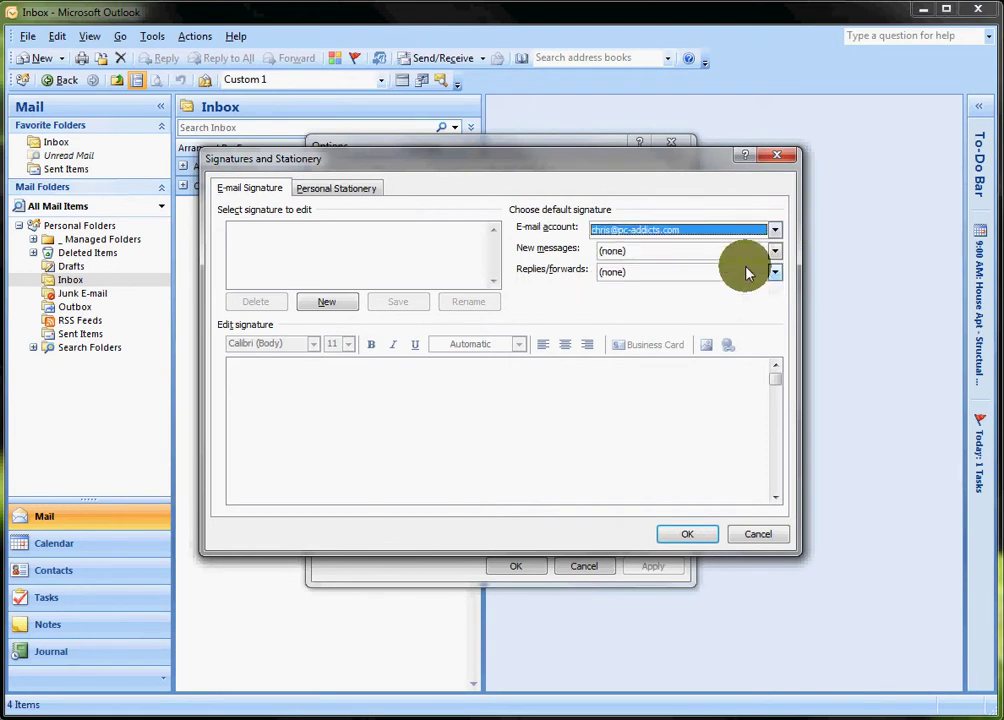
Create a new e-mail signature named PC-Addicts
click(327, 303)
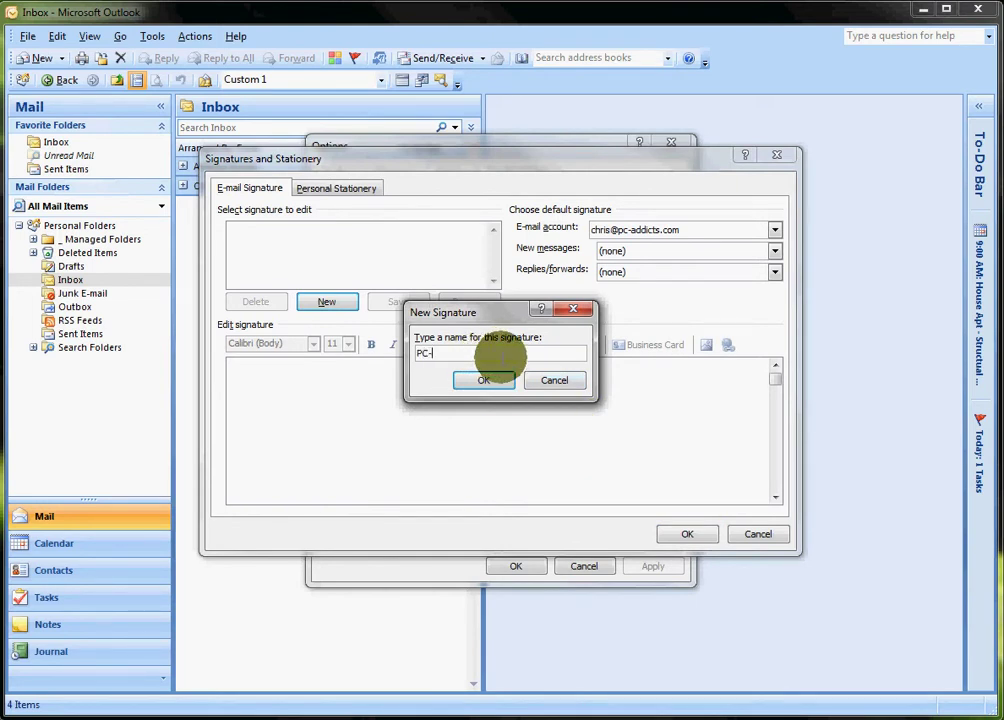
key(Return)
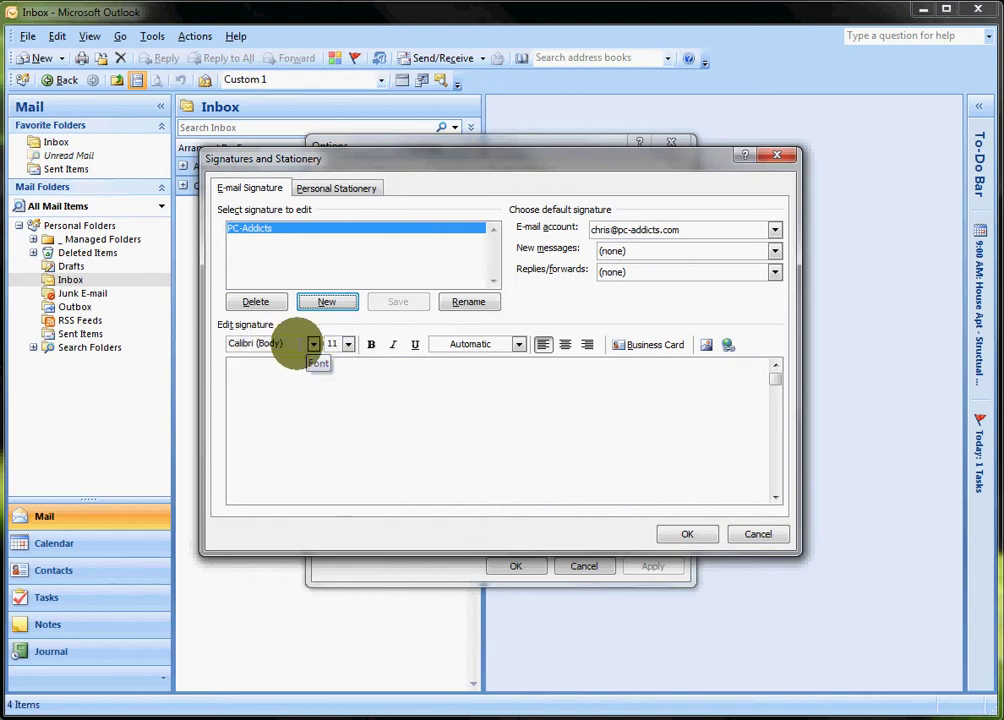
click(347, 344)
click(347, 345)
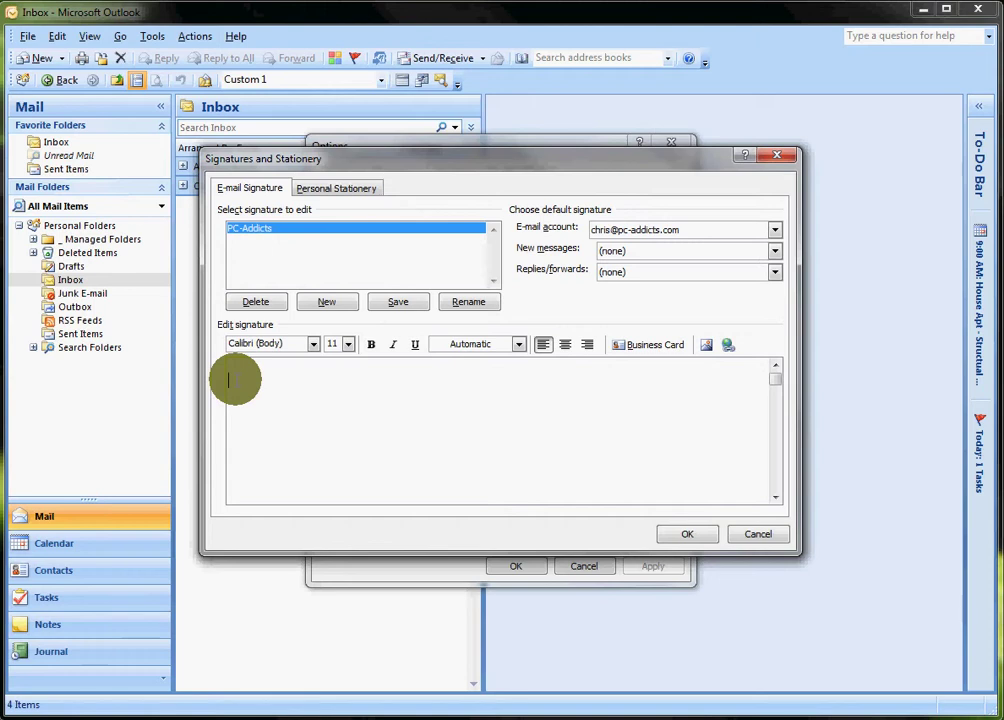
text(hris Davis)
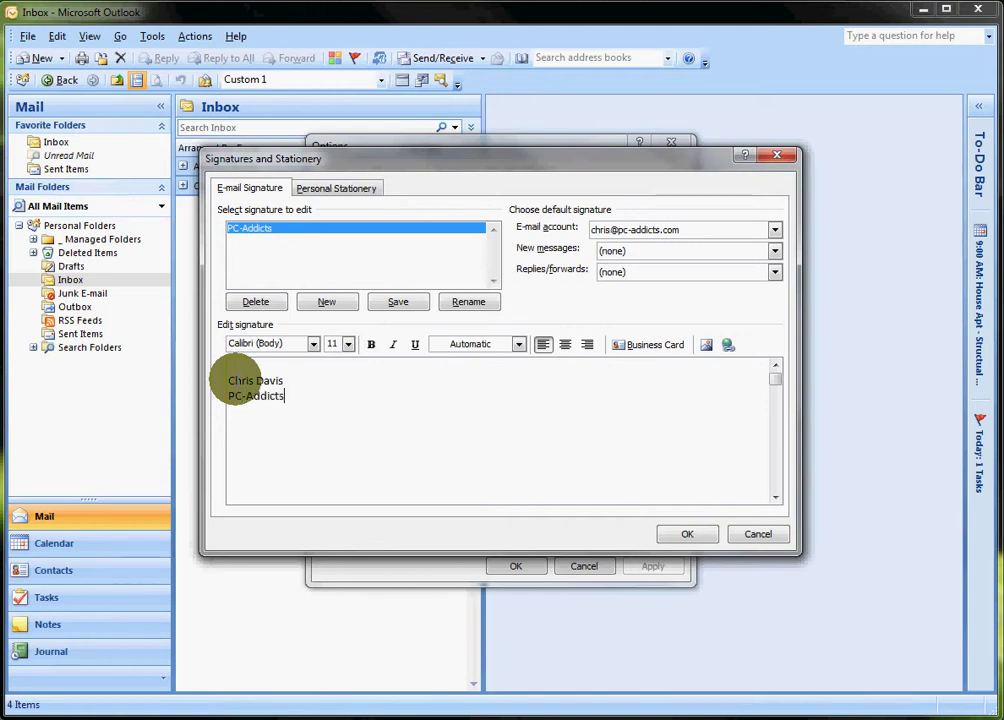
text(Foun)
text(-)
text(www)
text(.pc-addci)
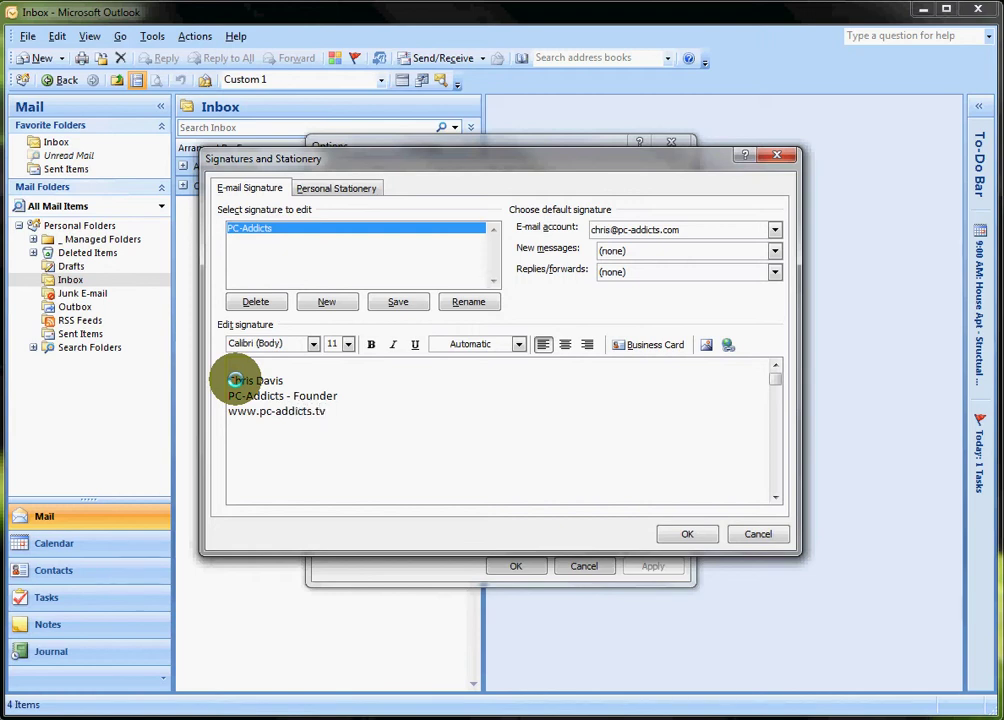
click(327, 411)
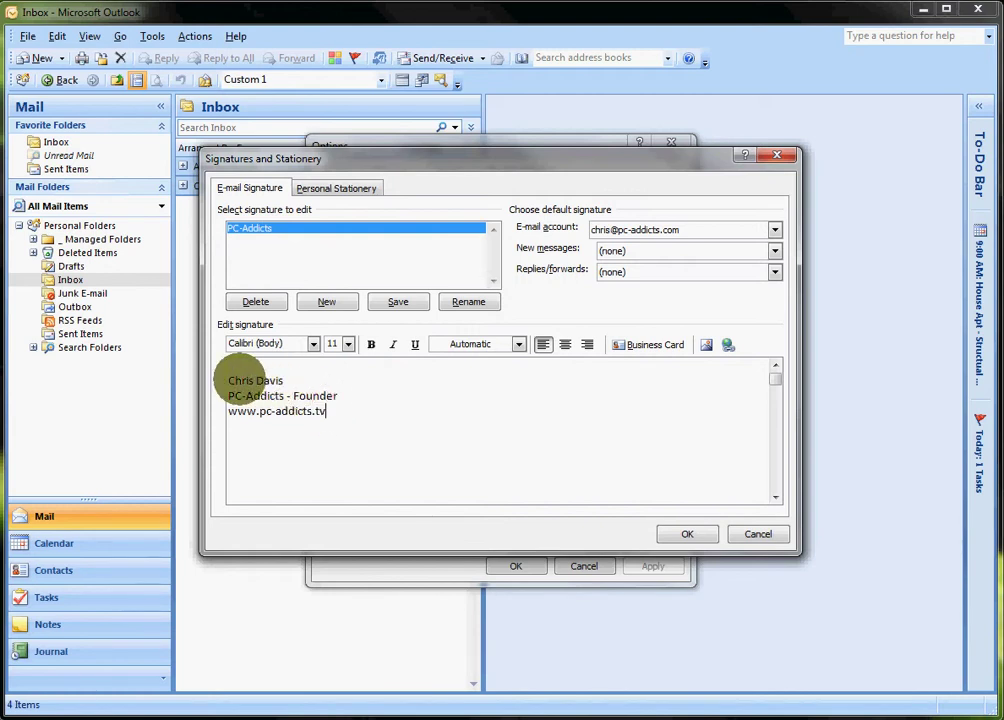
Make the name line of the signature bold and set the two lines below it to font size 9
drag(230, 381, 281, 382)
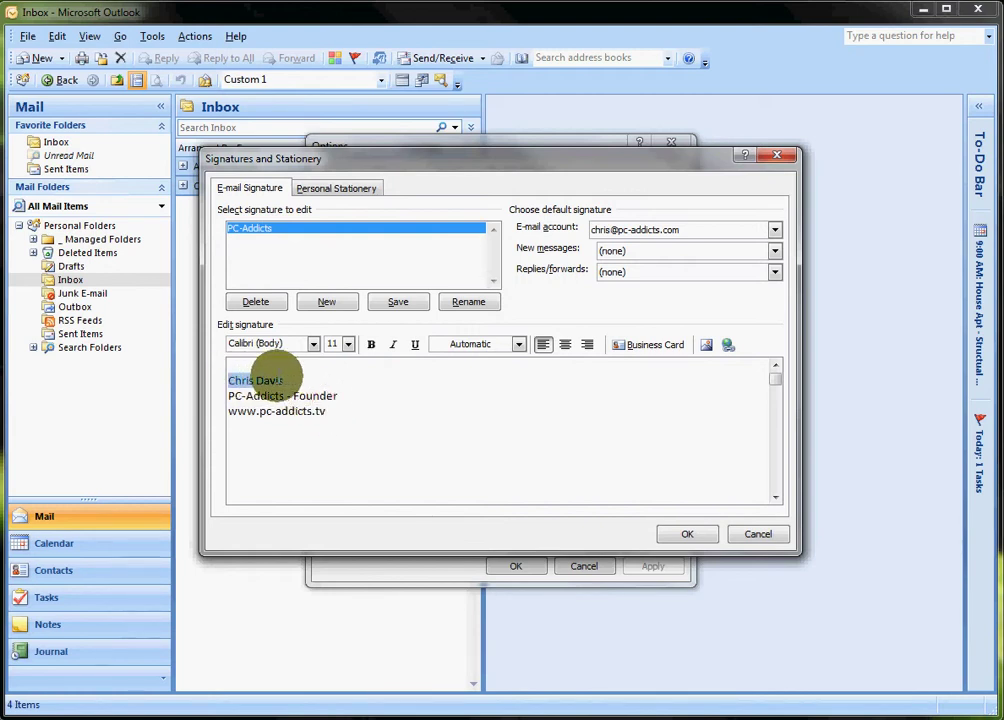
click(373, 345)
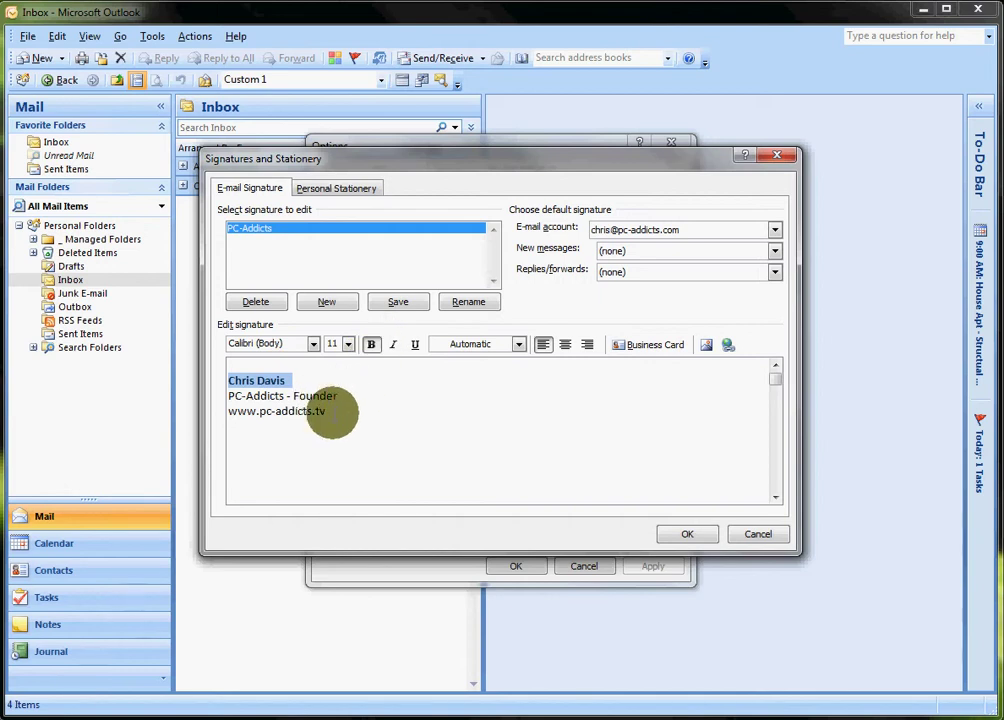
drag(328, 412, 229, 396)
click(348, 344)
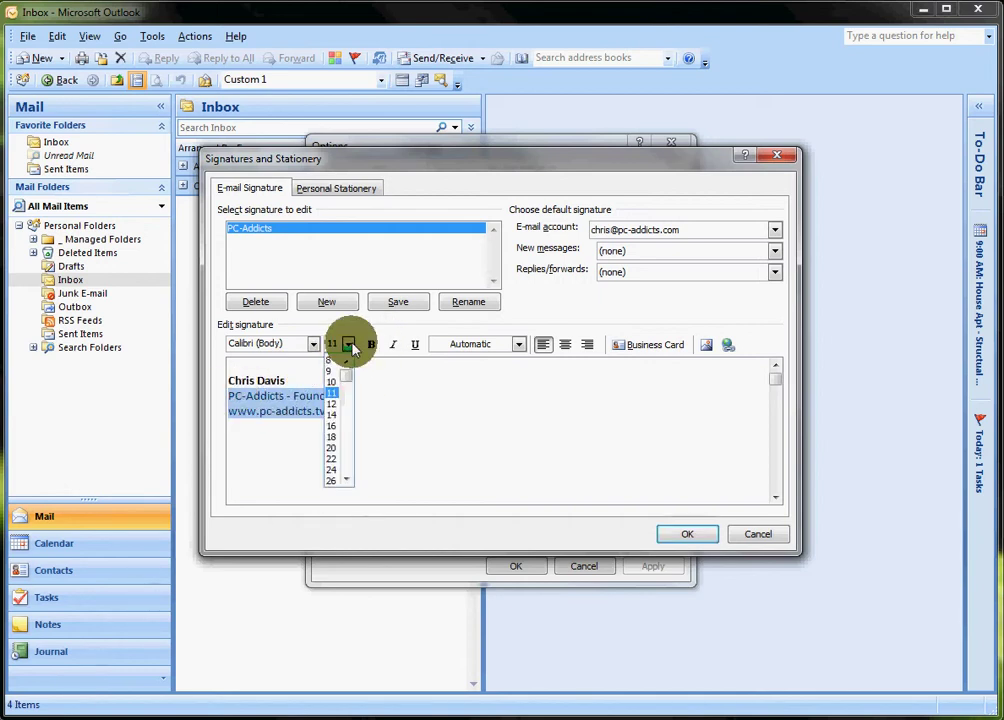
click(330, 370)
click(325, 417)
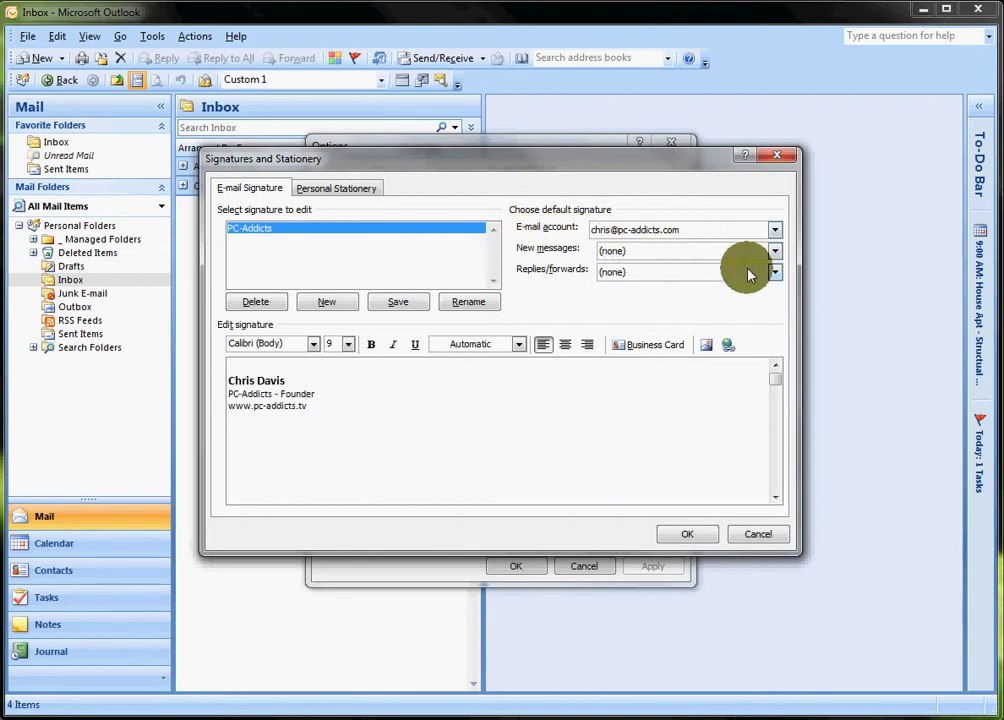
Set the default signature to PC-Addicts for new messages and to (none) for replies and forwards
click(775, 252)
click(538, 256)
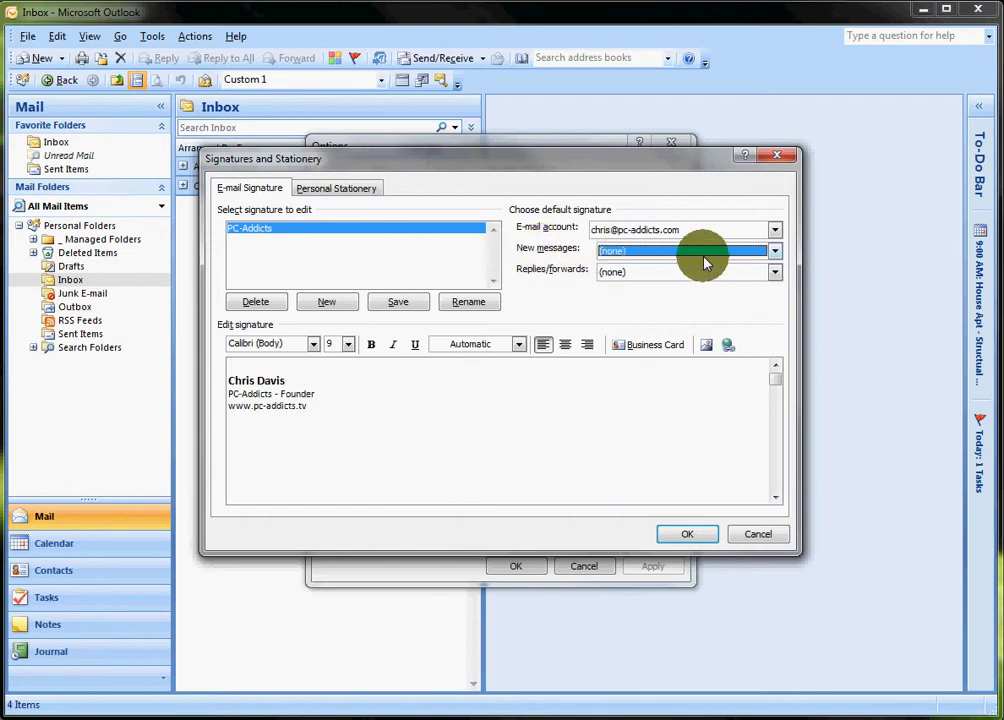
click(775, 251)
click(735, 281)
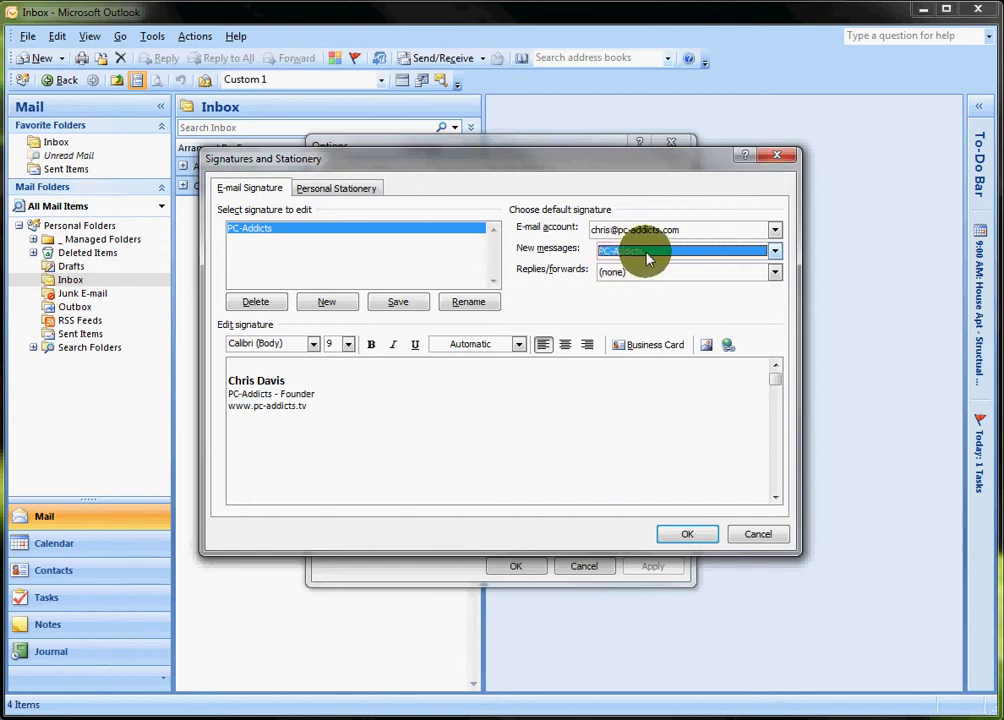
click(775, 274)
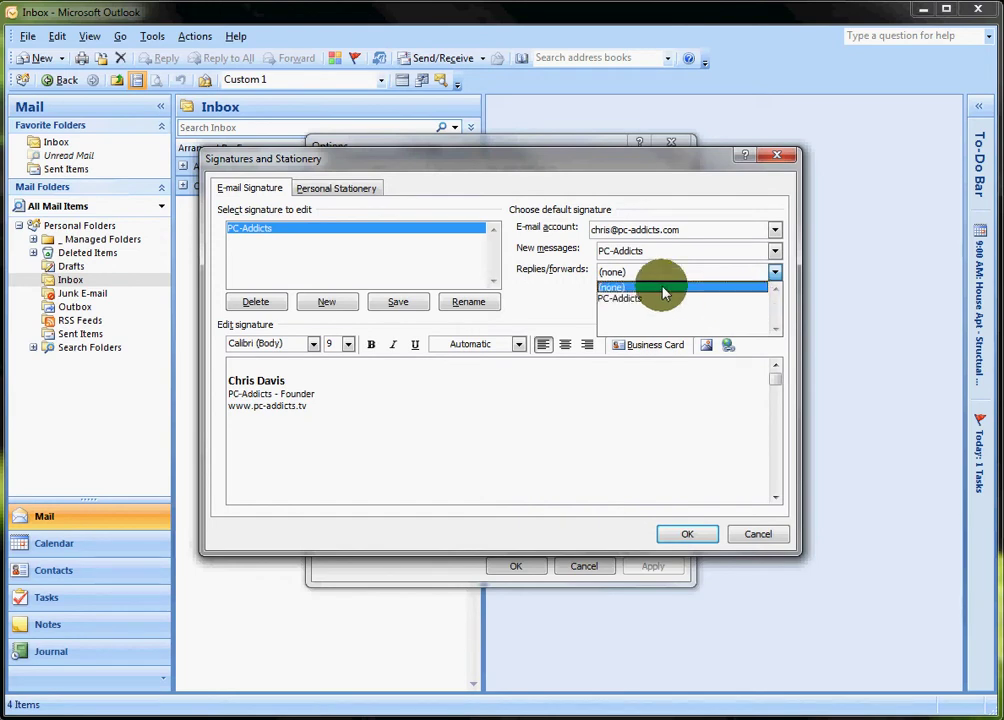
click(609, 287)
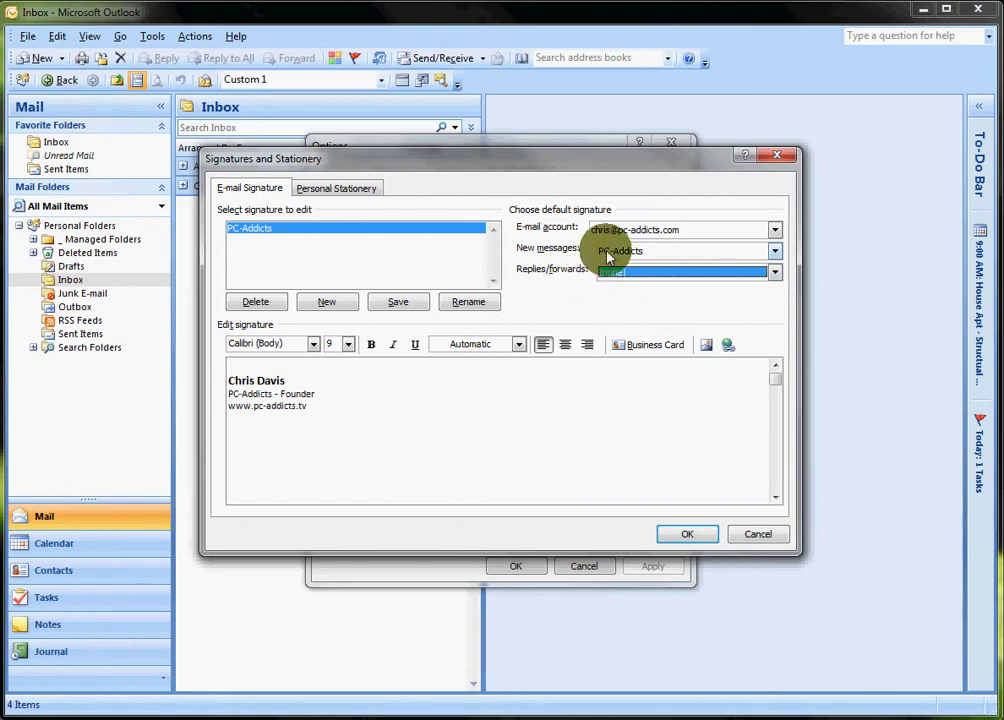
Set the default signature for new messages to (none), then accept the signature settings and the mail options
click(775, 271)
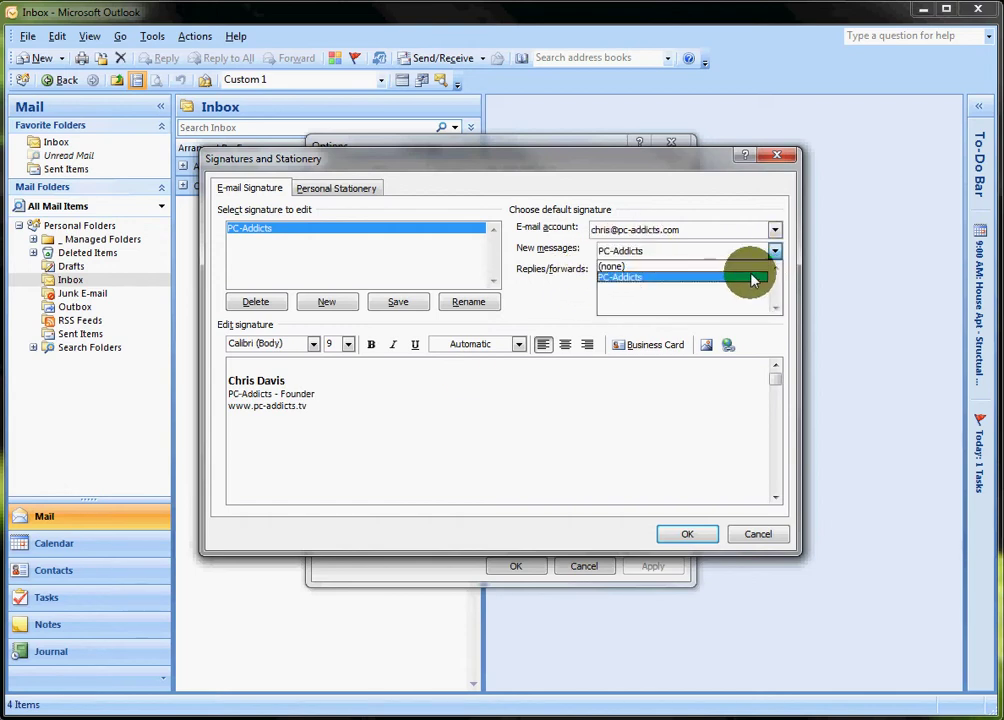
click(755, 267)
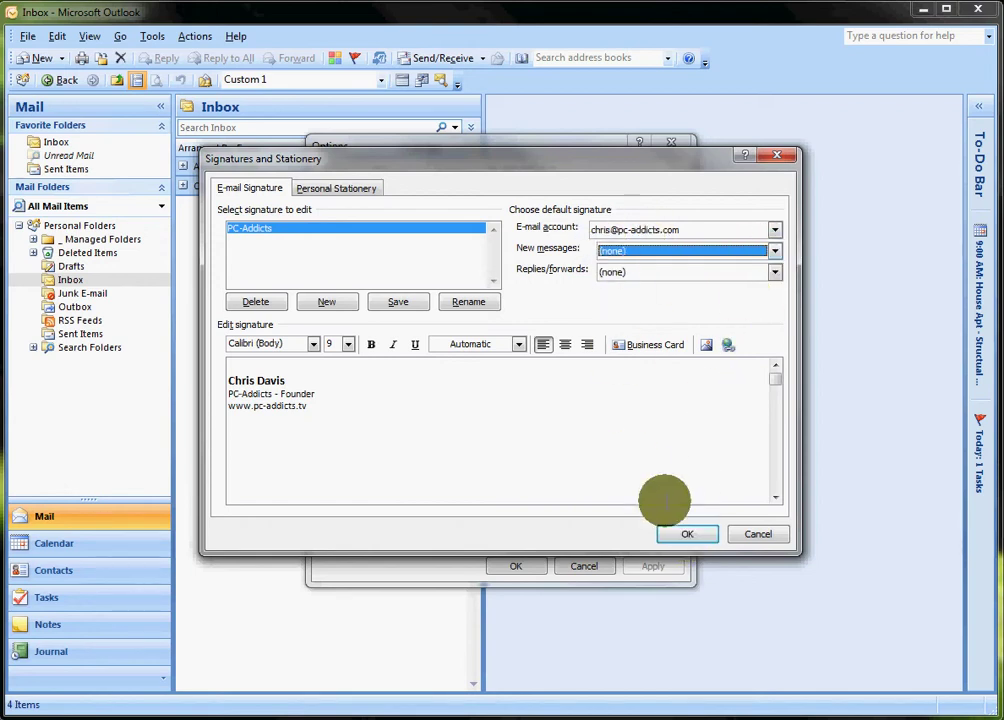
click(686, 535)
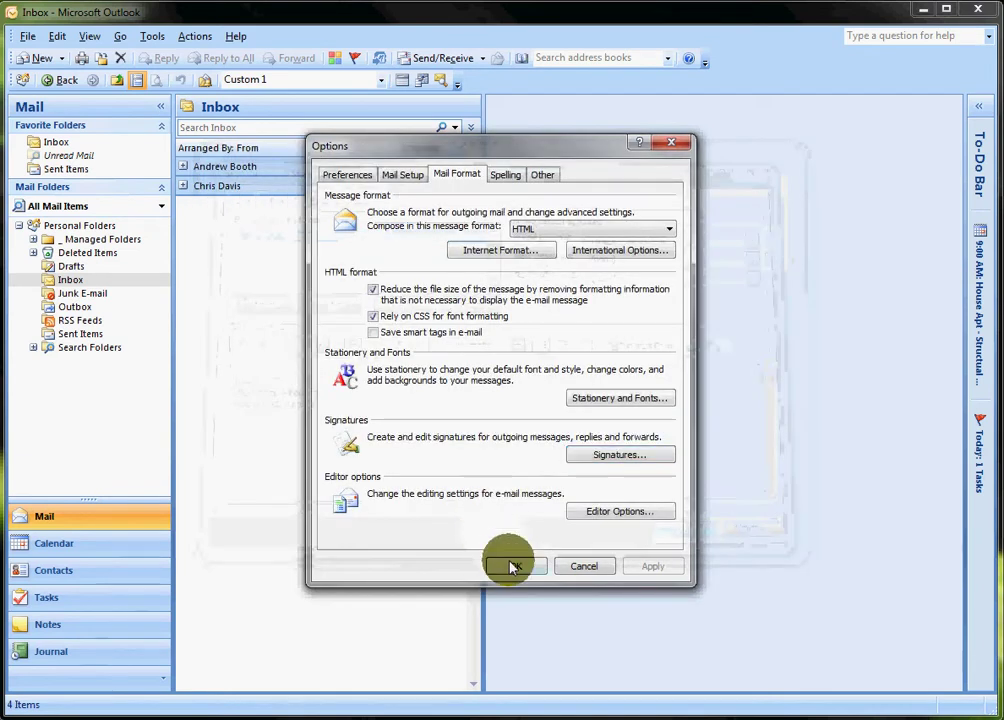
click(508, 565)
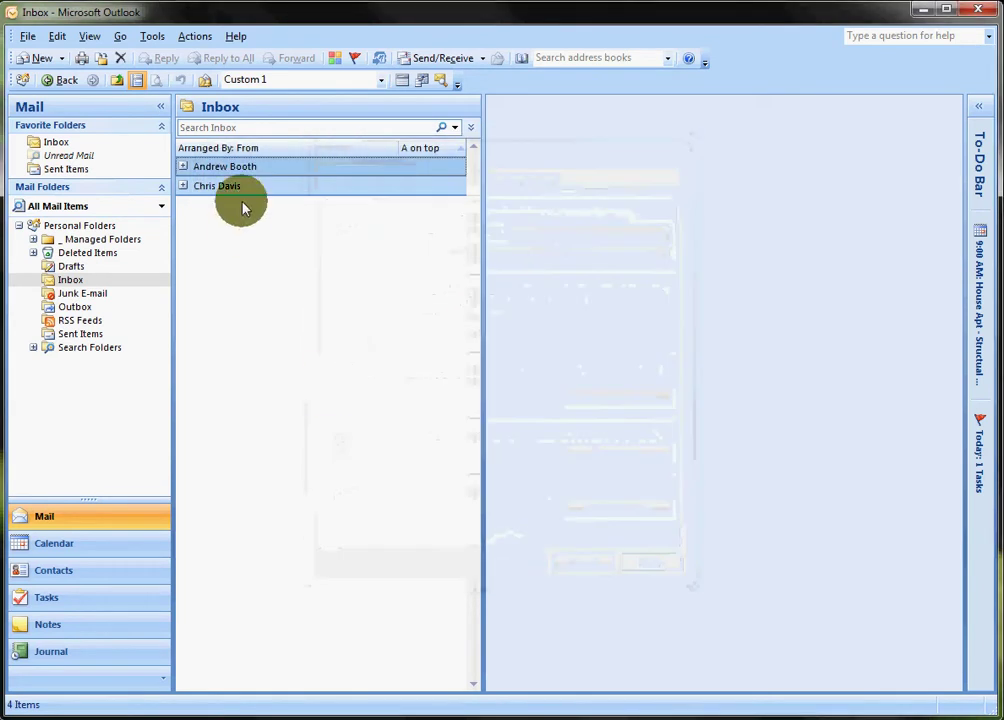
Start a new e-mail message and look at the signatures available to insert in it
click(37, 59)
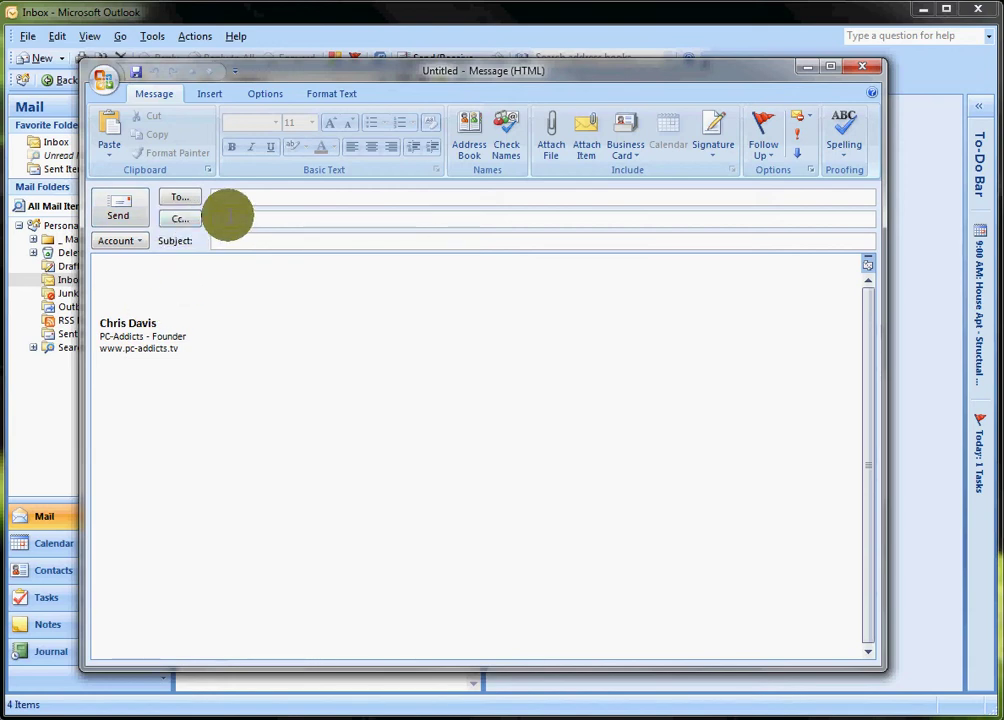
click(712, 160)
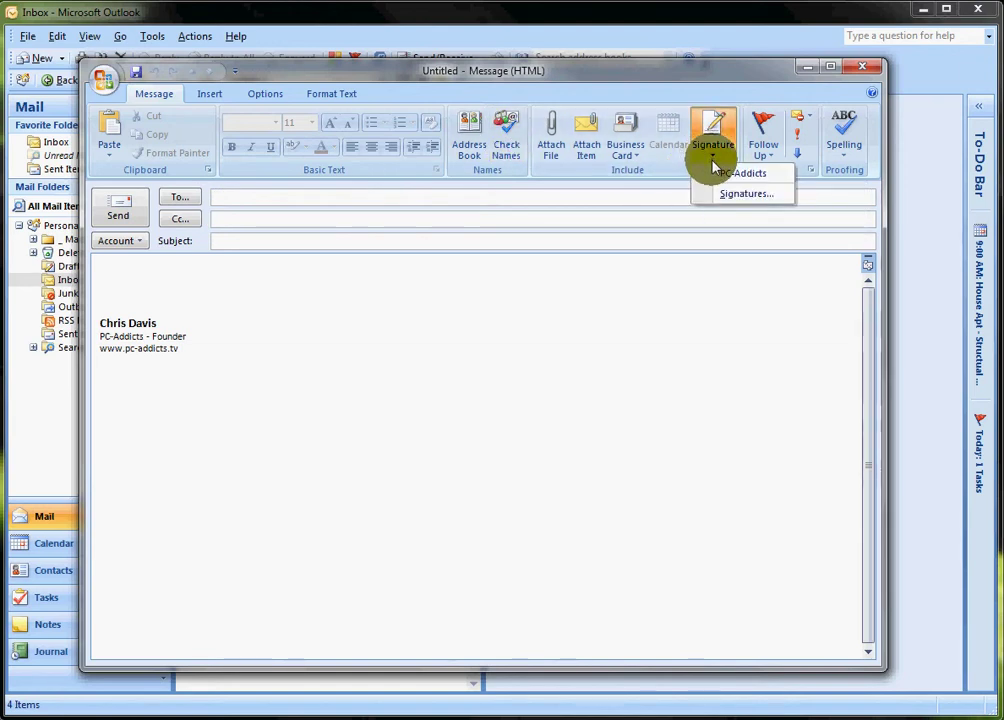
click(731, 177)
click(709, 158)
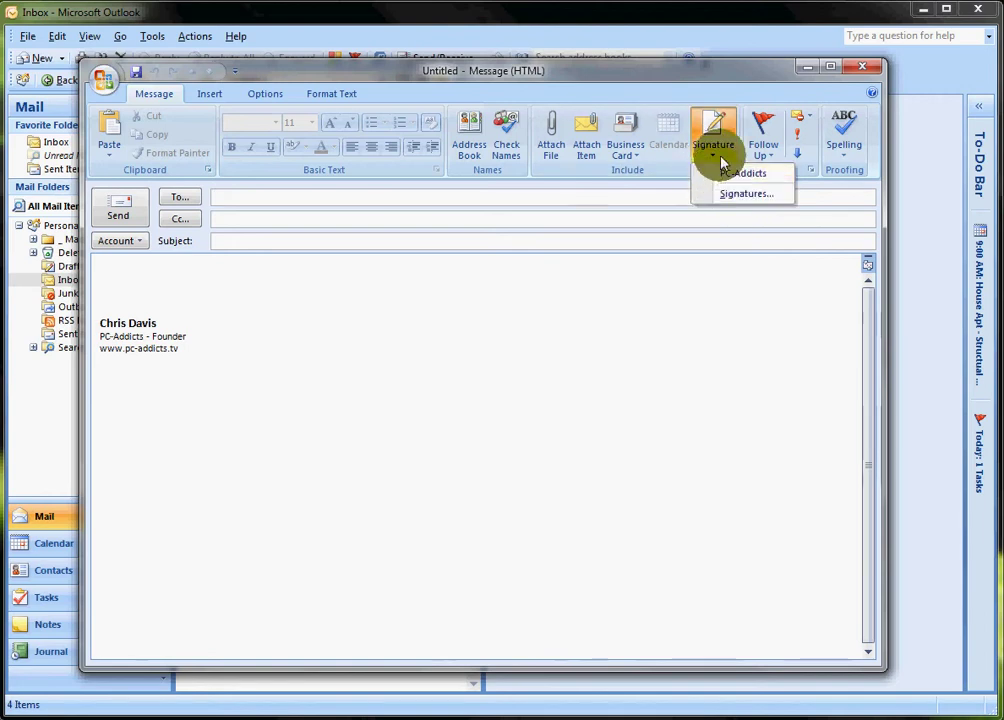
click(195, 333)
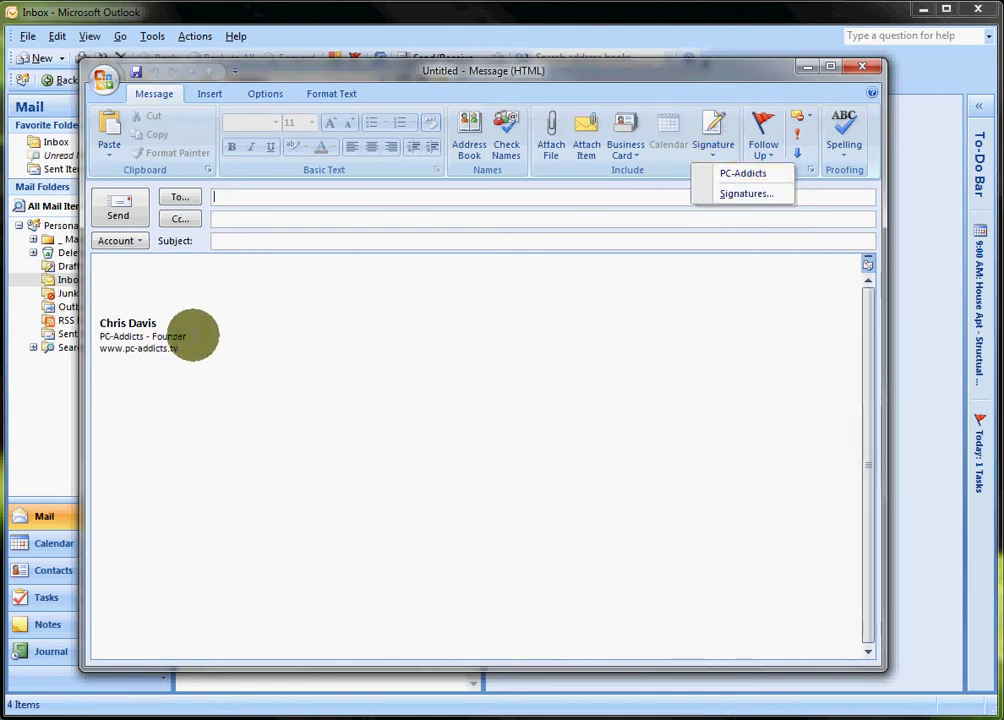
click(706, 141)
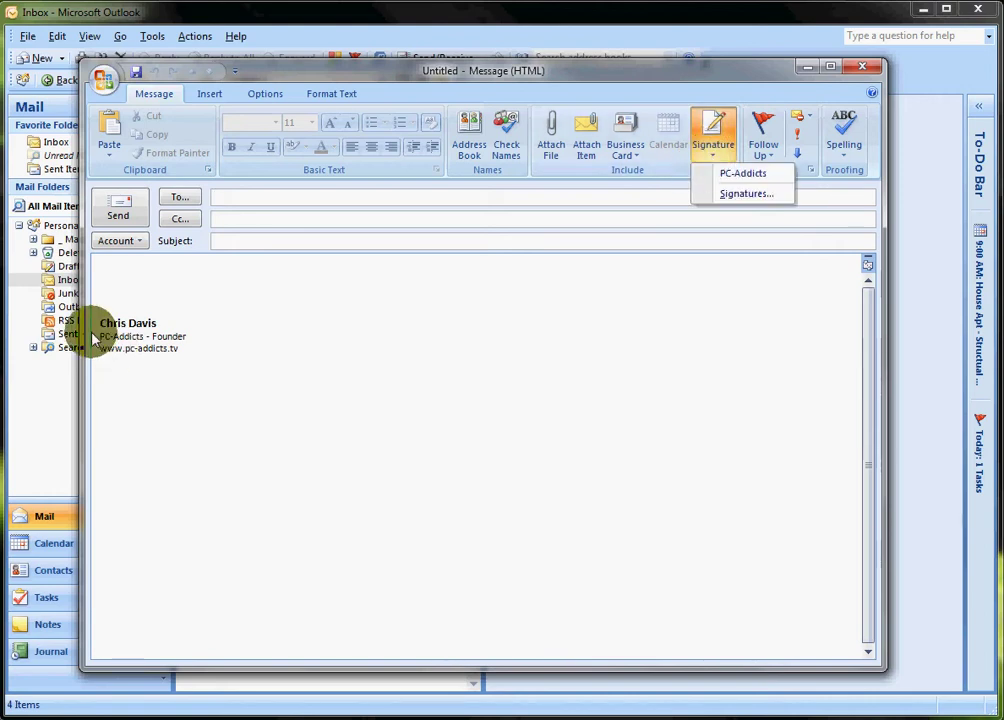
click(90, 290)
click(862, 66)
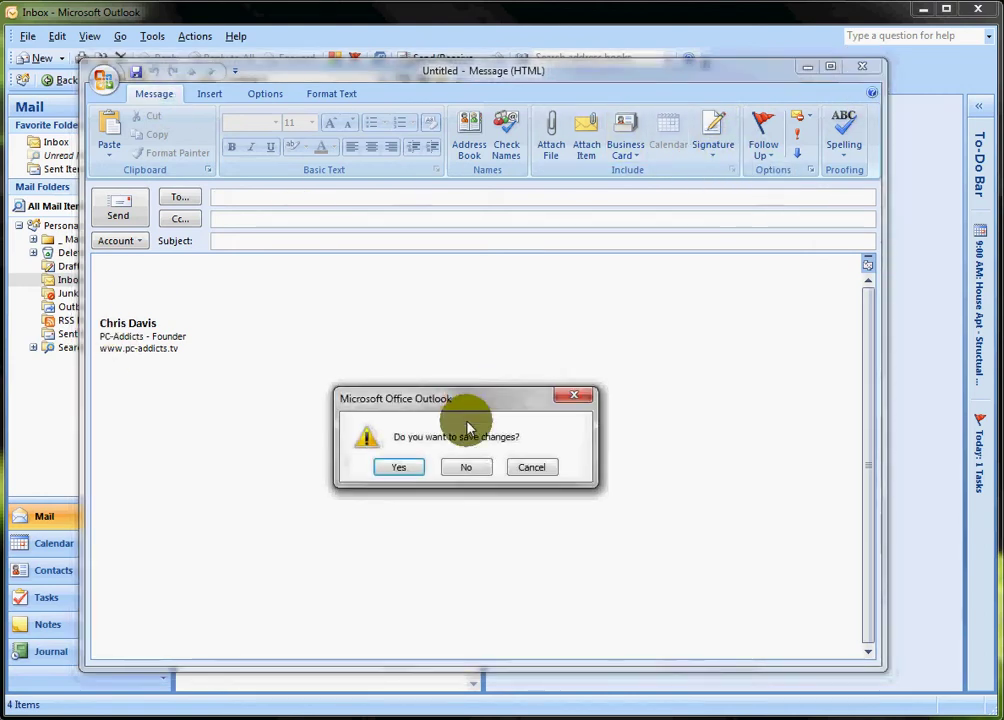
key(Escape)
click(715, 143)
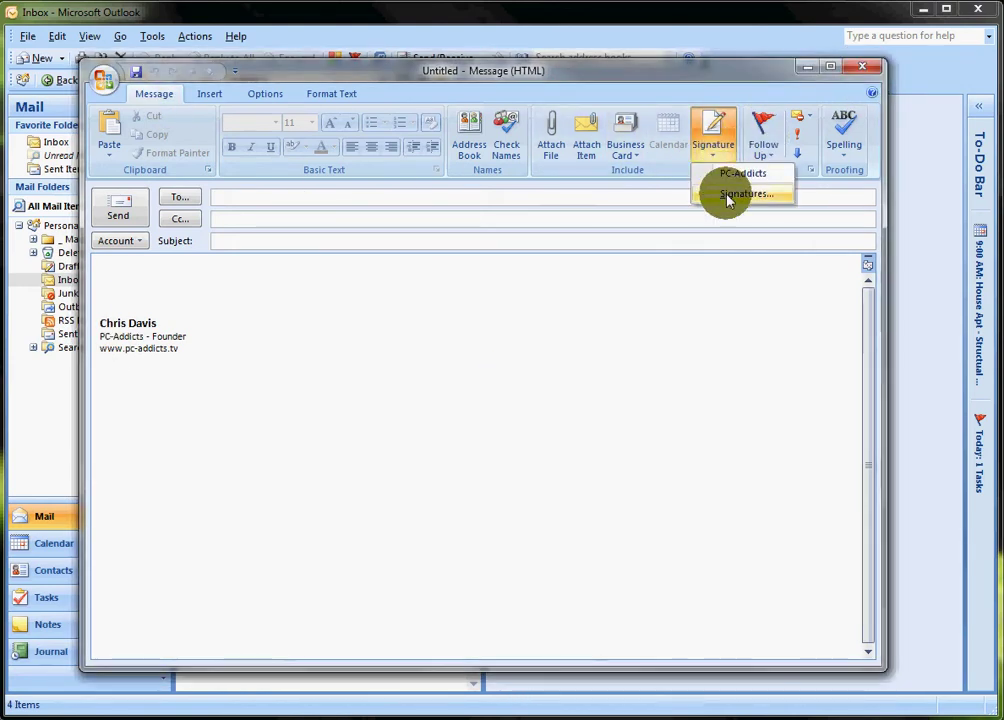
click(347, 359)
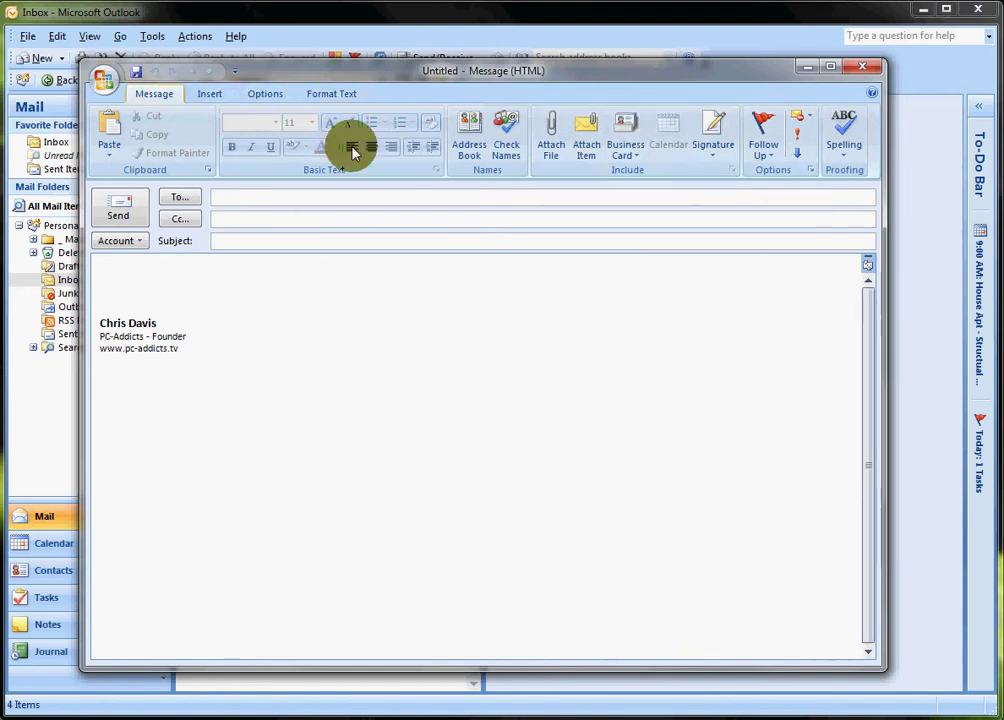
Open the signature settings from the message, set the default for new messages to (none), accept, and discard the message without saving
click(714, 152)
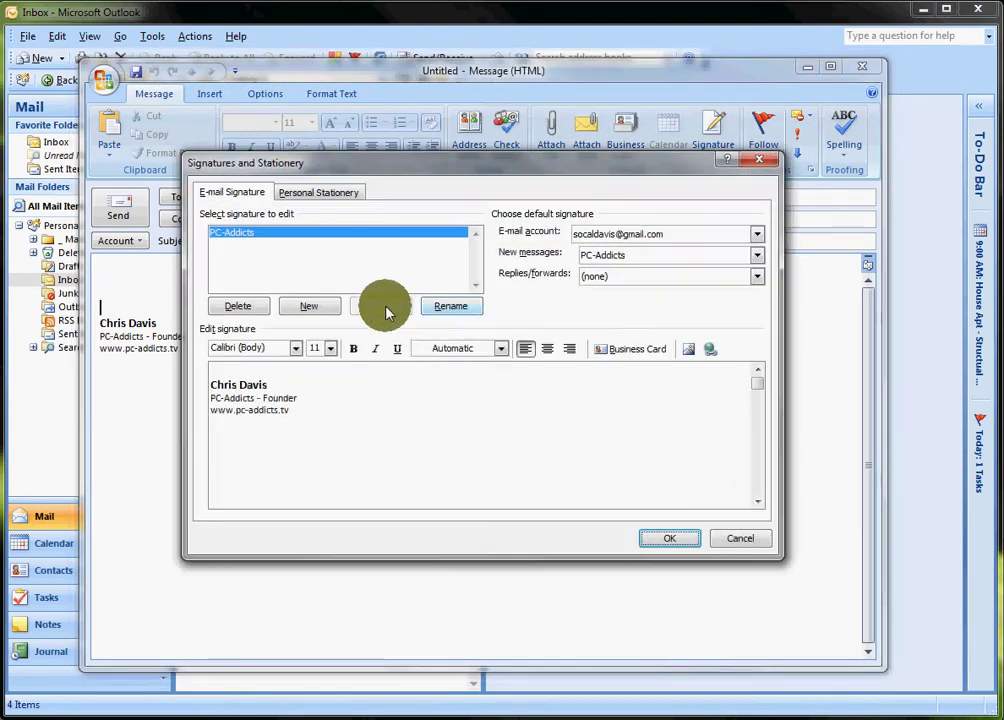
click(666, 234)
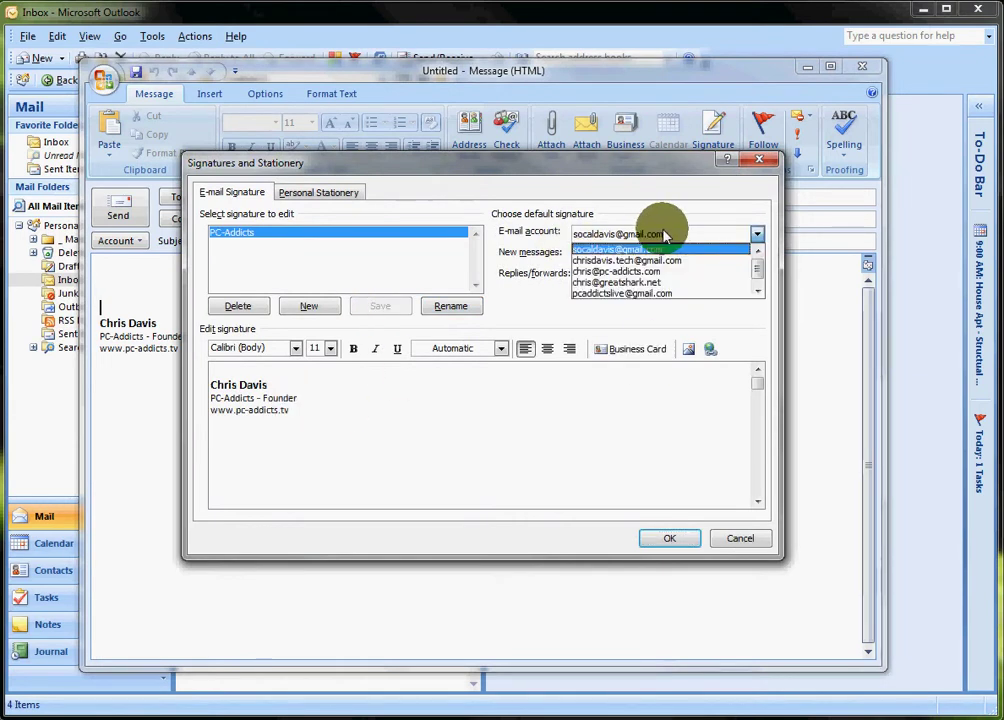
drag(757, 268, 531, 258)
click(531, 258)
click(730, 256)
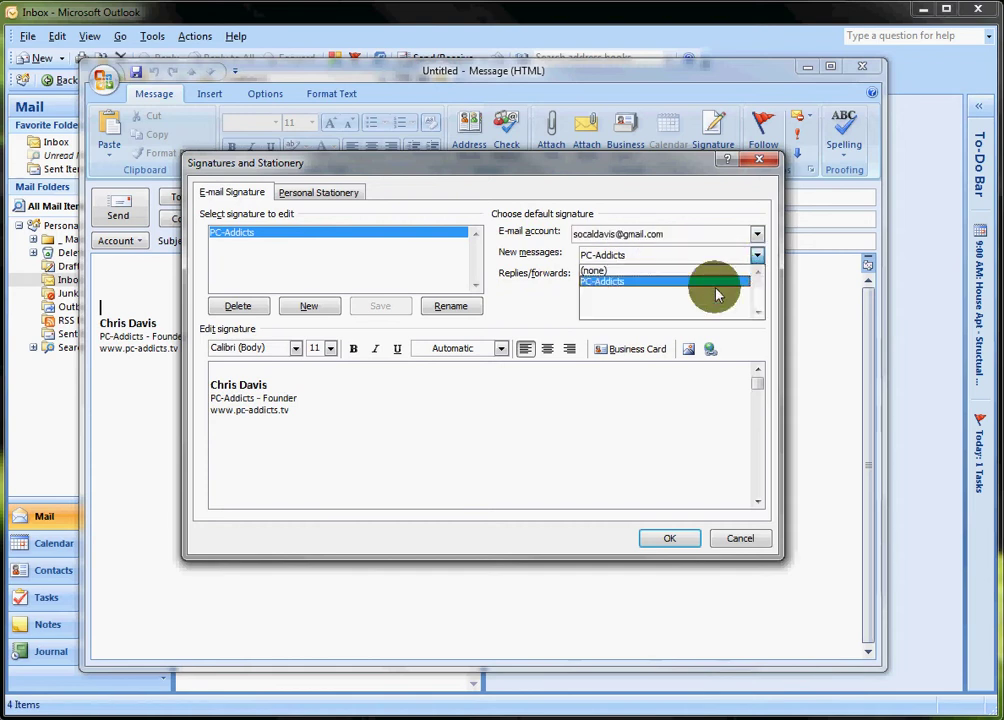
click(688, 271)
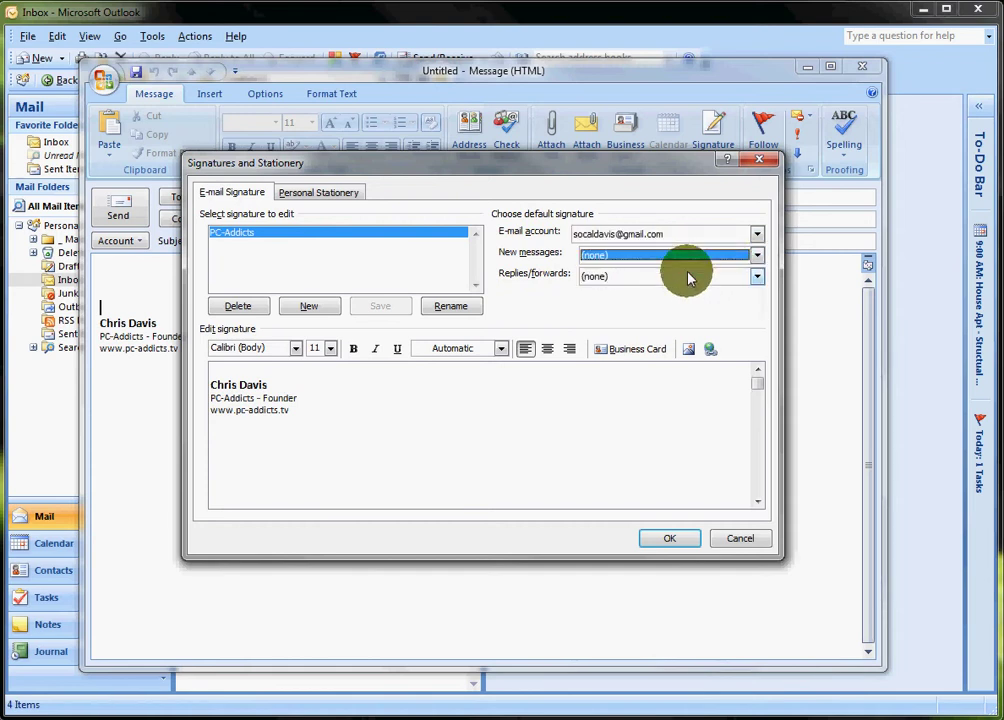
click(669, 540)
click(862, 66)
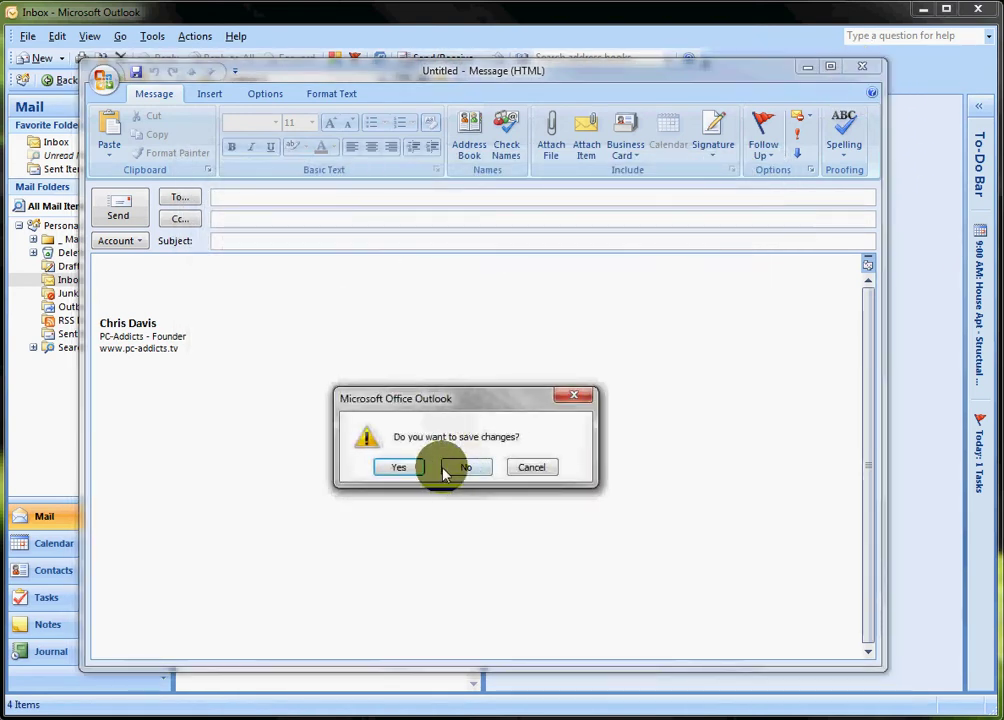
click(447, 472)
Start another new e-mail message and insert the PC-Addicts signature into its body manually
click(36, 56)
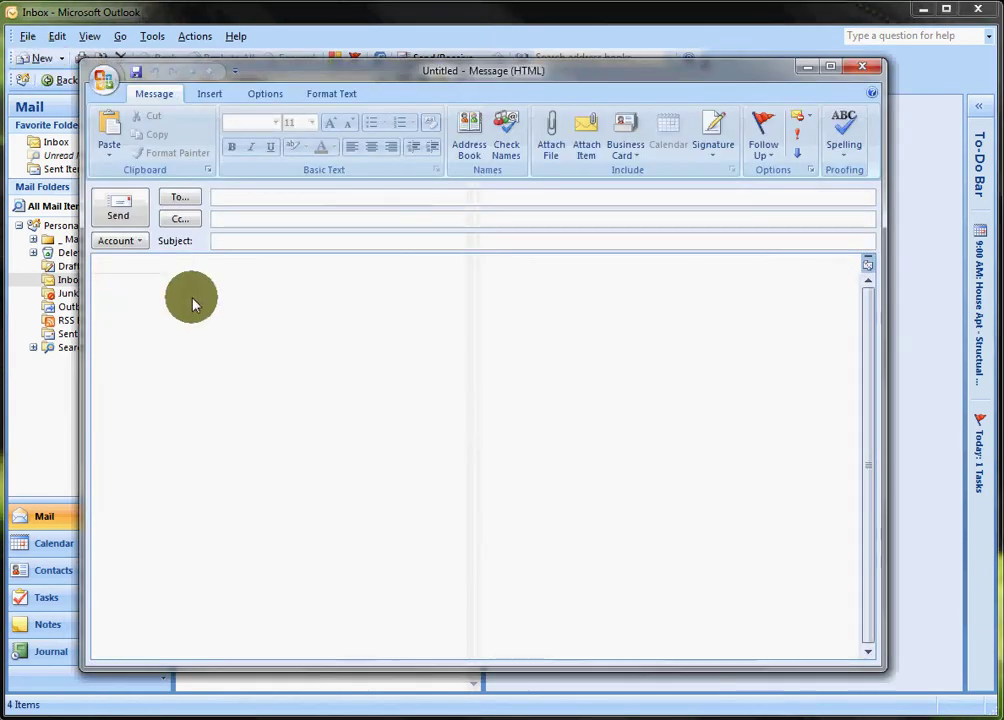
click(714, 150)
click(739, 172)
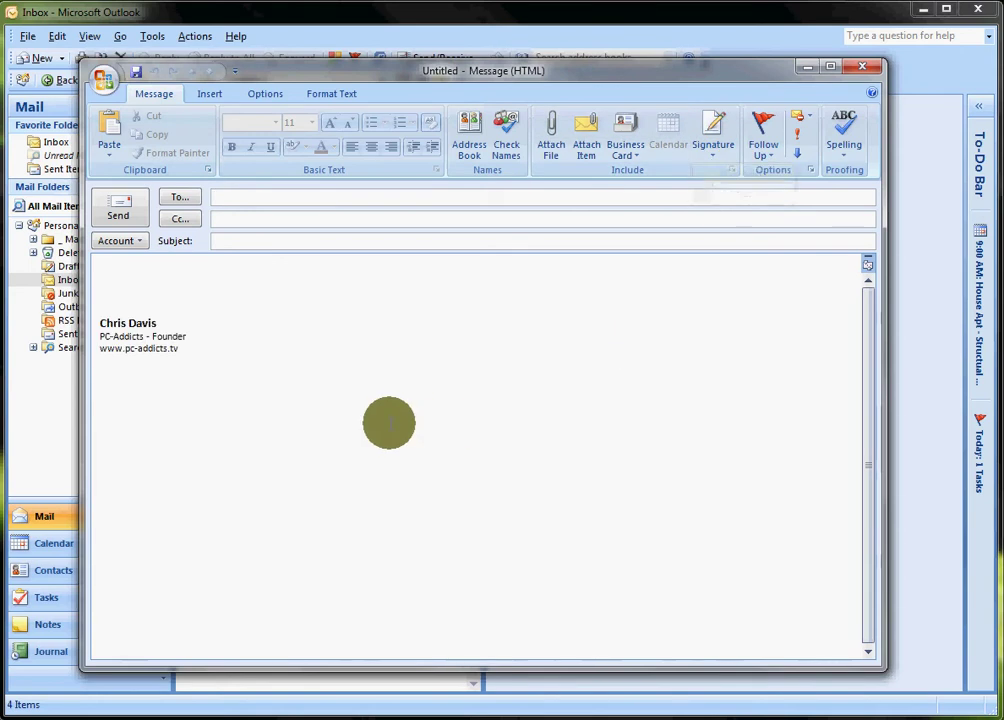
Write "Hey everyone, We are cool here at PC-Addicts." and "Thank" above the signature, and discard the message without saving
click(152, 277)
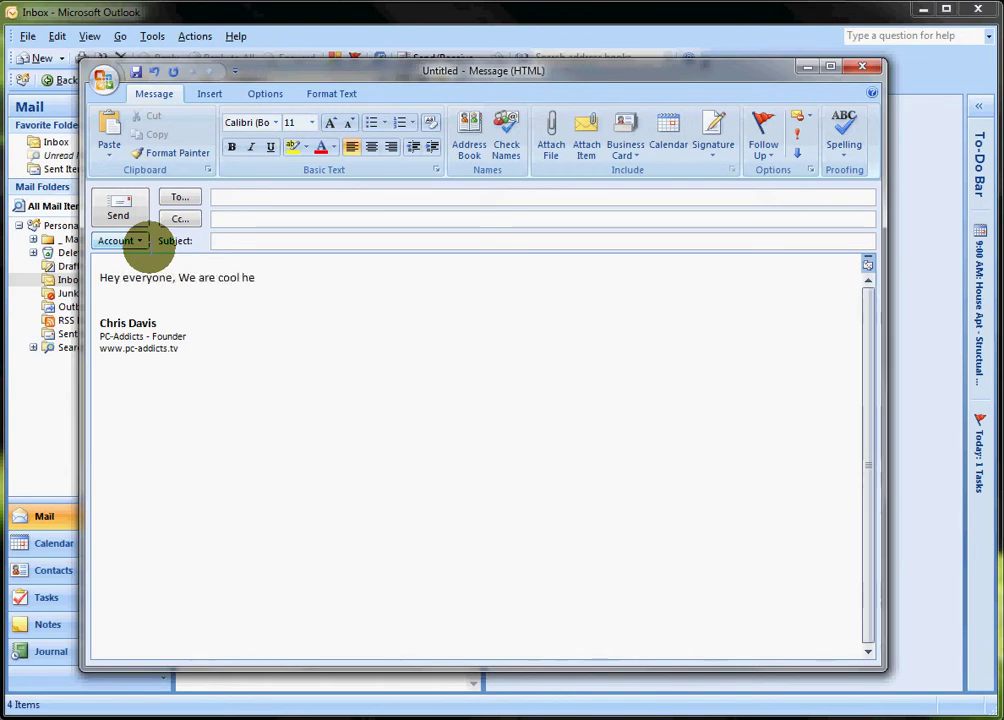
text(PC-Addicts.)
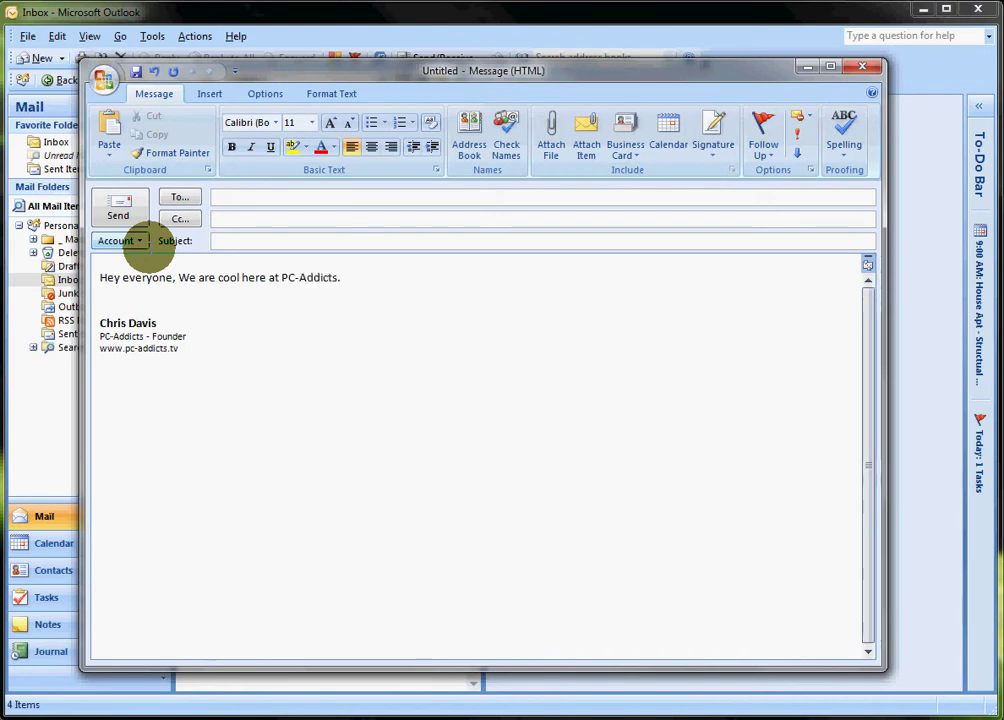
key(Return)
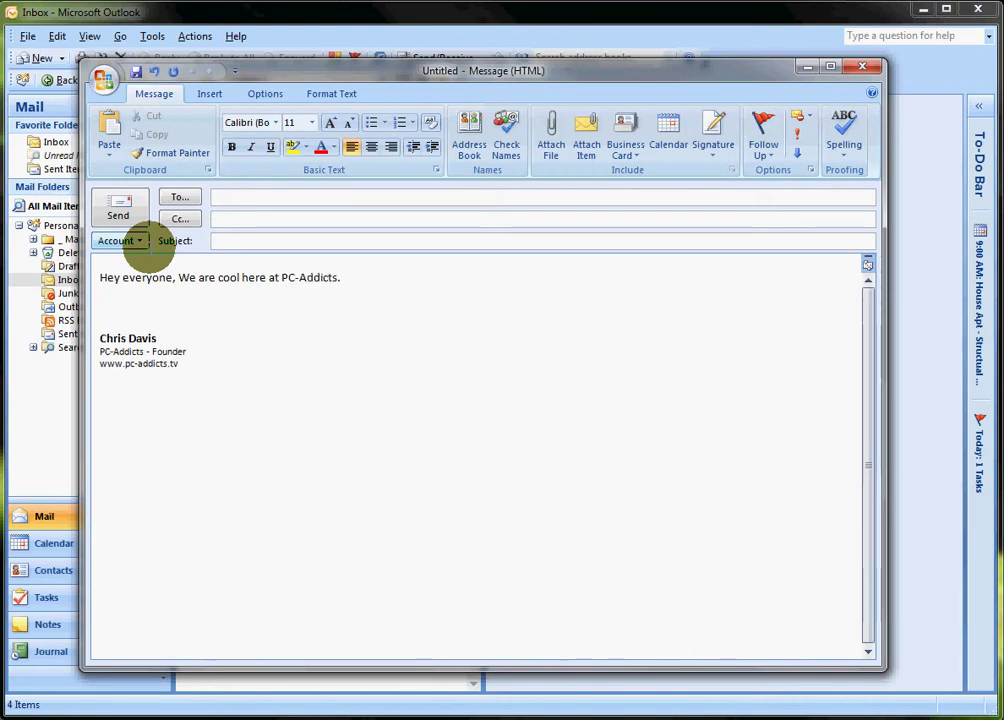
key(BackSpace)
key(Return)
key(Return)
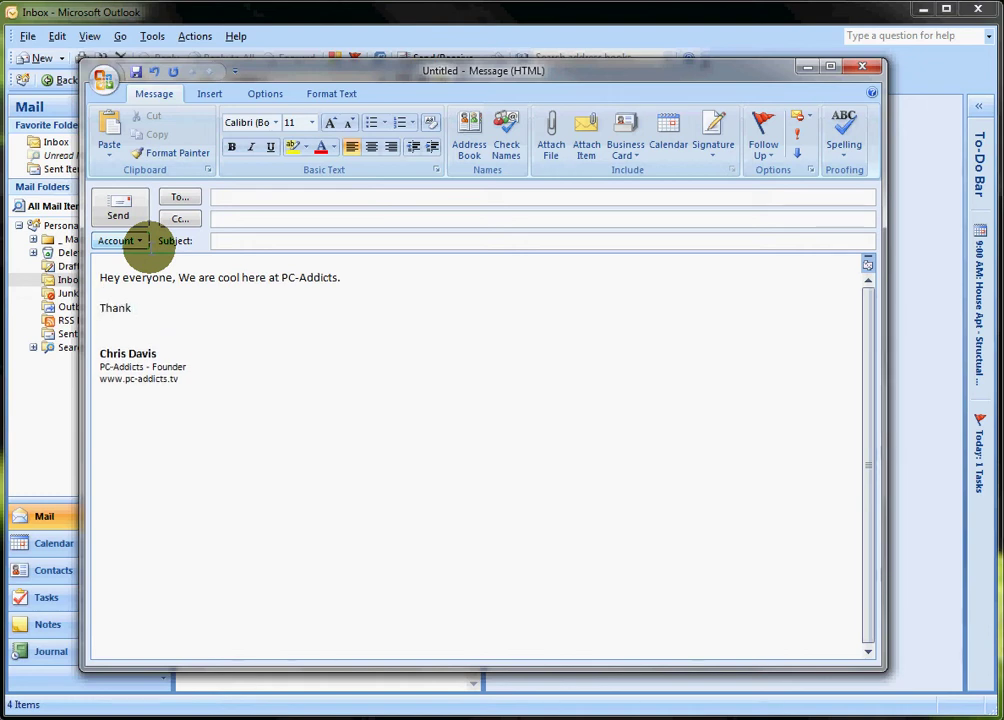
click(857, 66)
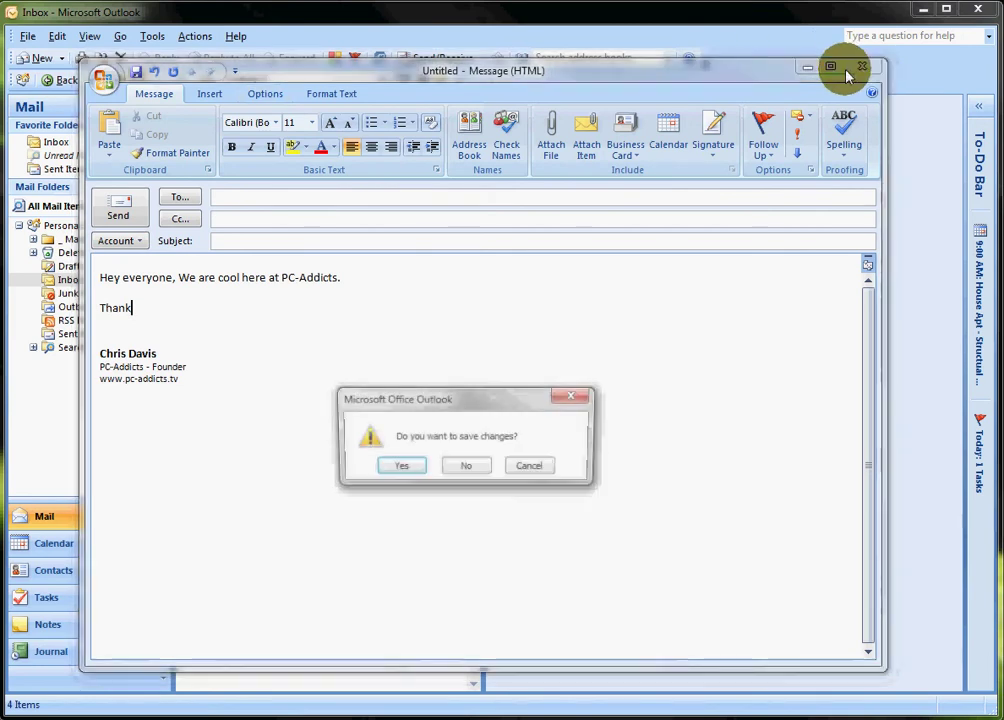
click(466, 466)
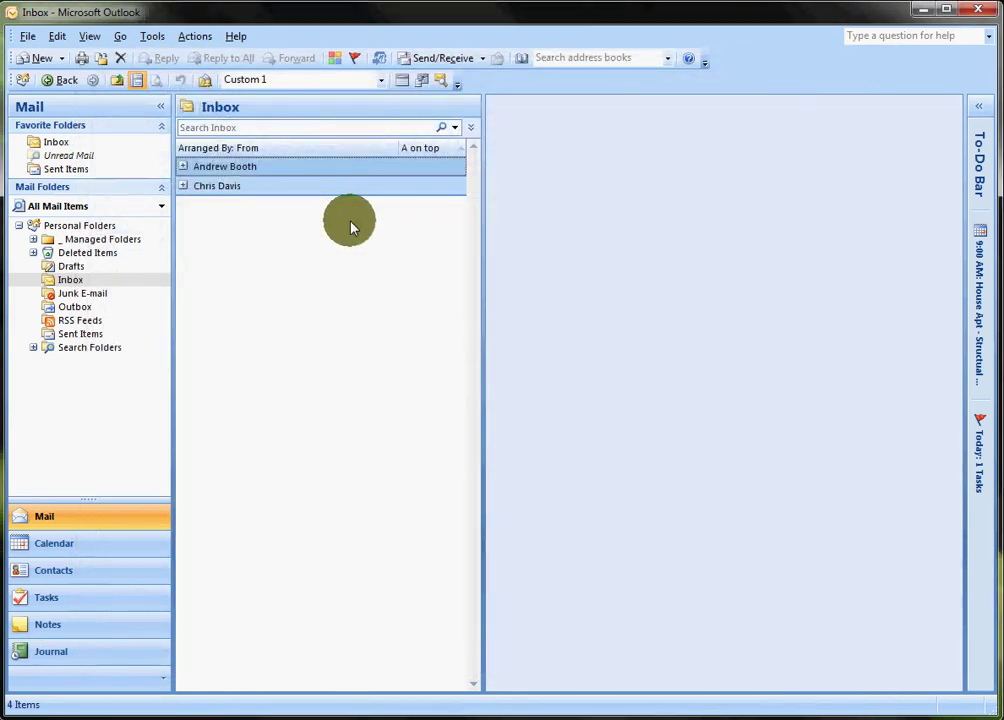
Try inserting the sample picture Jellyfish.jpg into the PC-Addicts signature, and cancel both the signature settings and the mail options
click(152, 36)
click(200, 296)
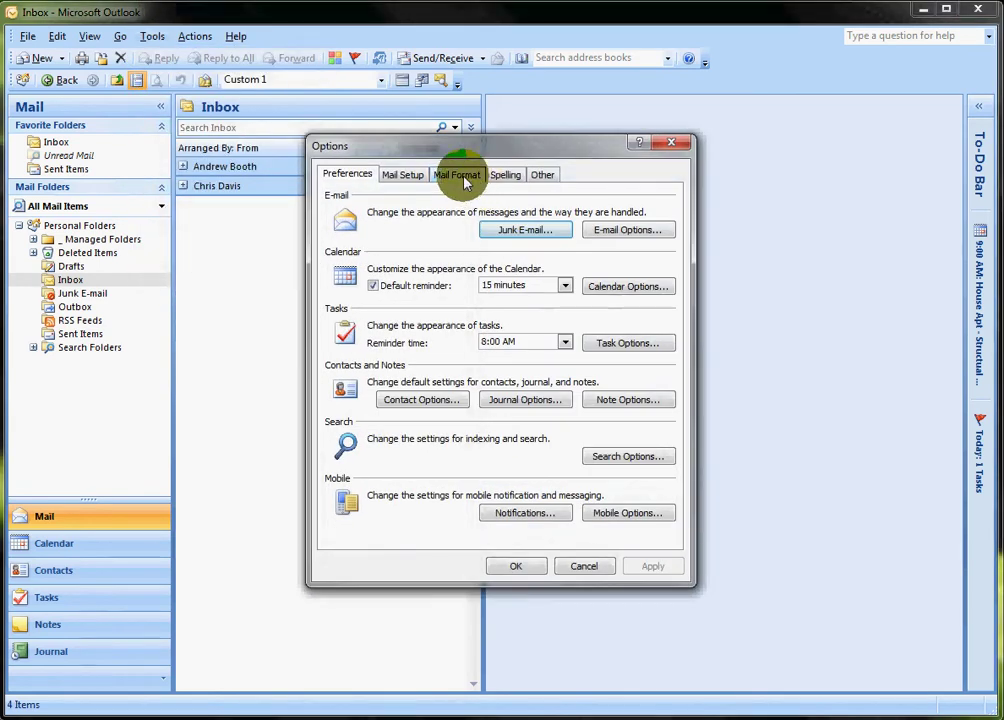
click(459, 176)
click(620, 456)
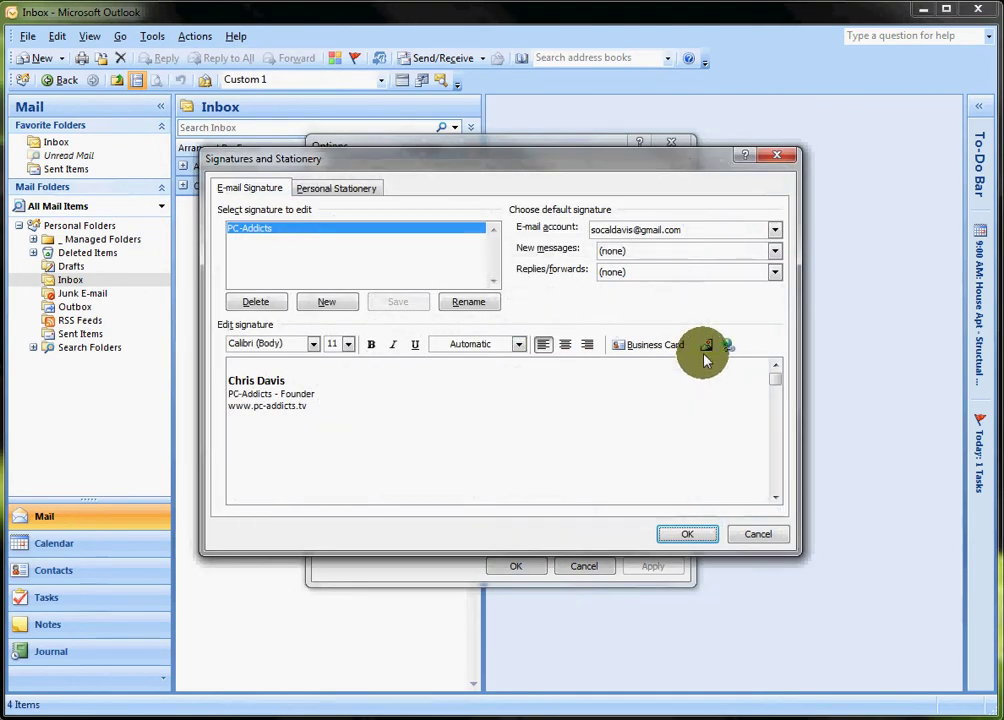
click(707, 352)
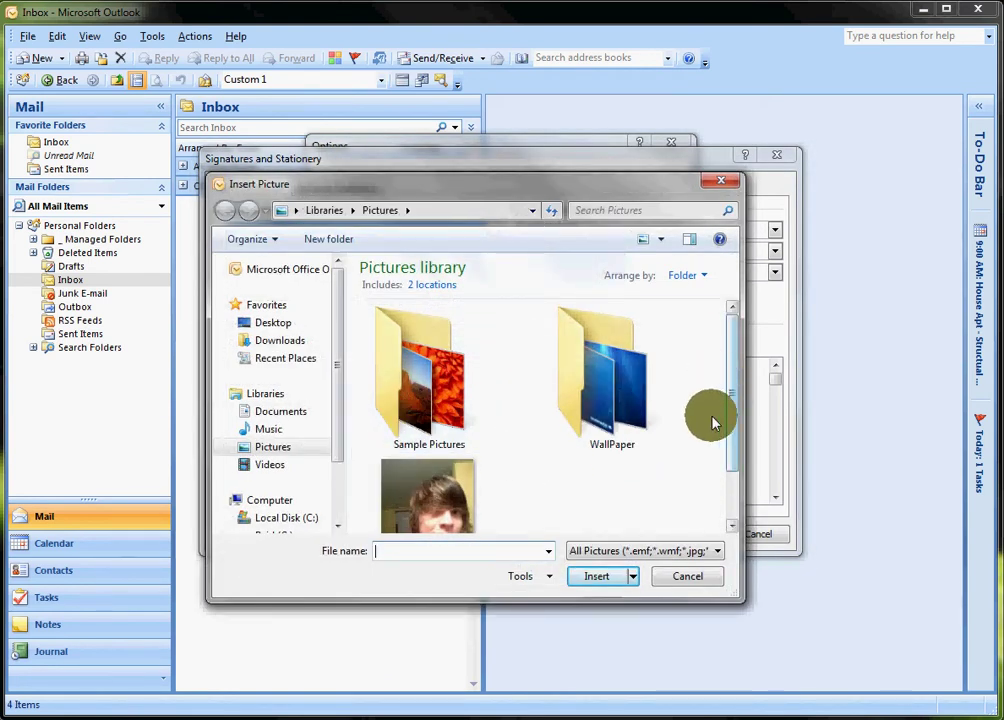
double_click(450, 392)
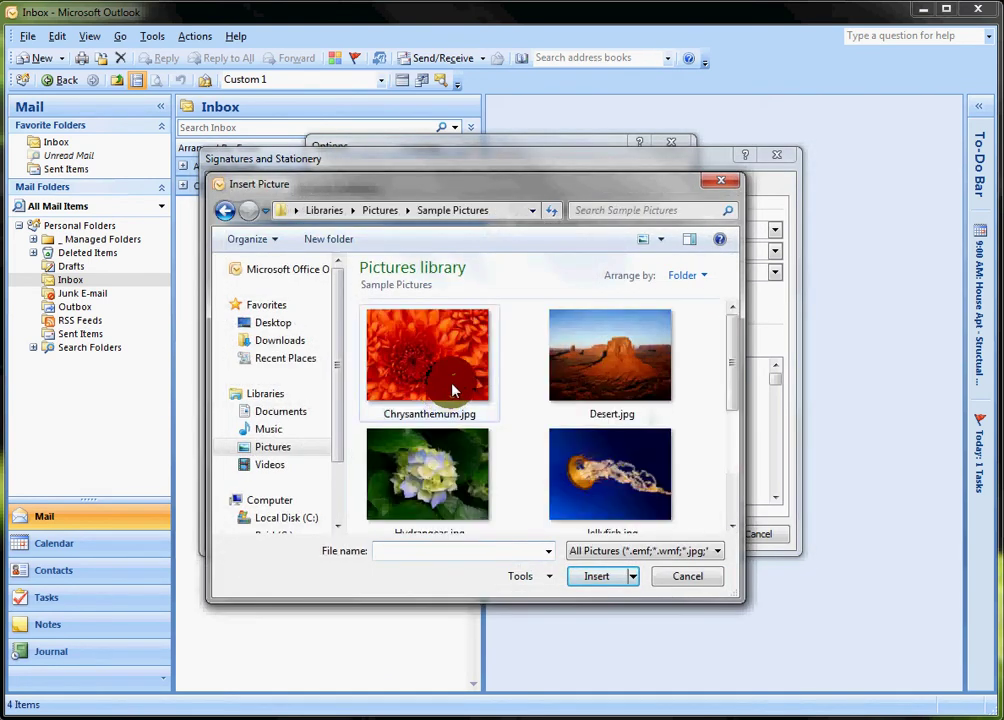
double_click(603, 471)
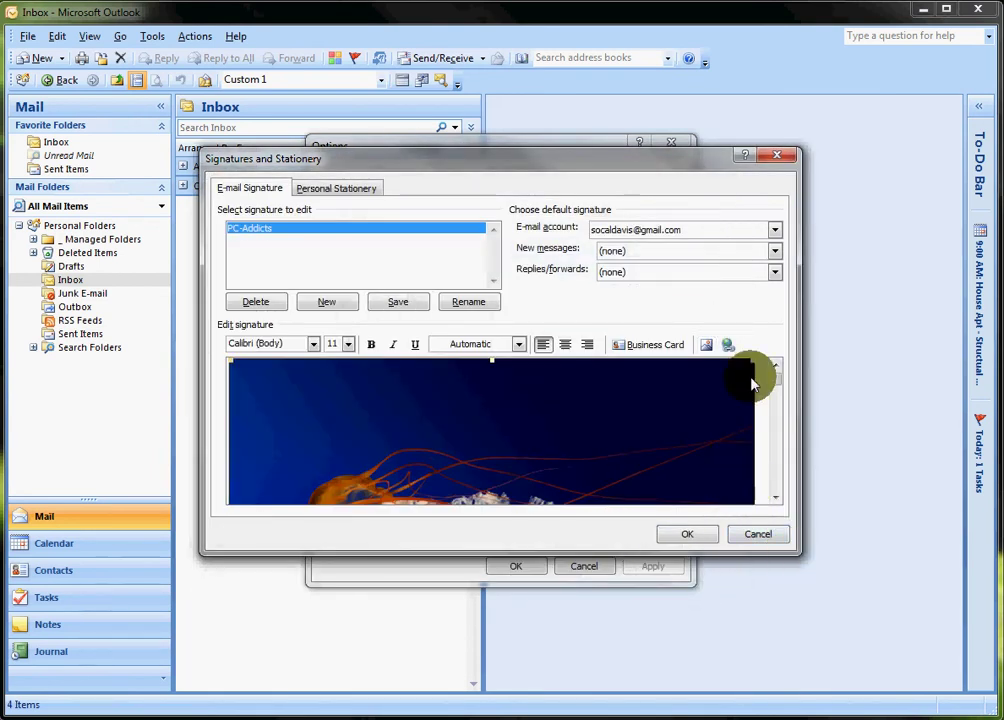
click(758, 535)
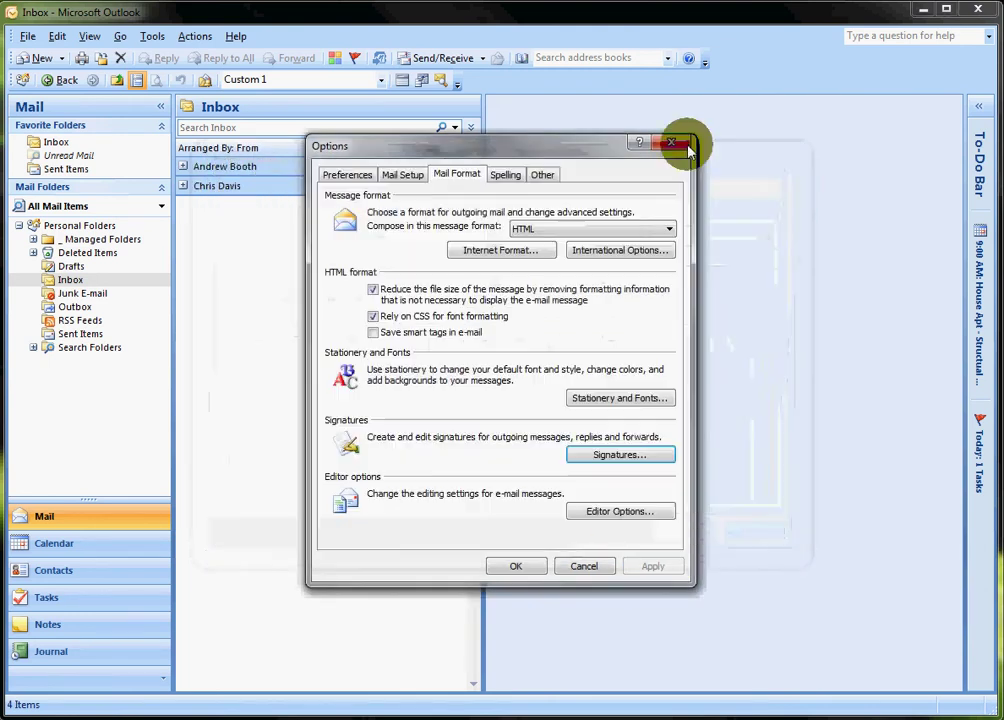
click(585, 565)
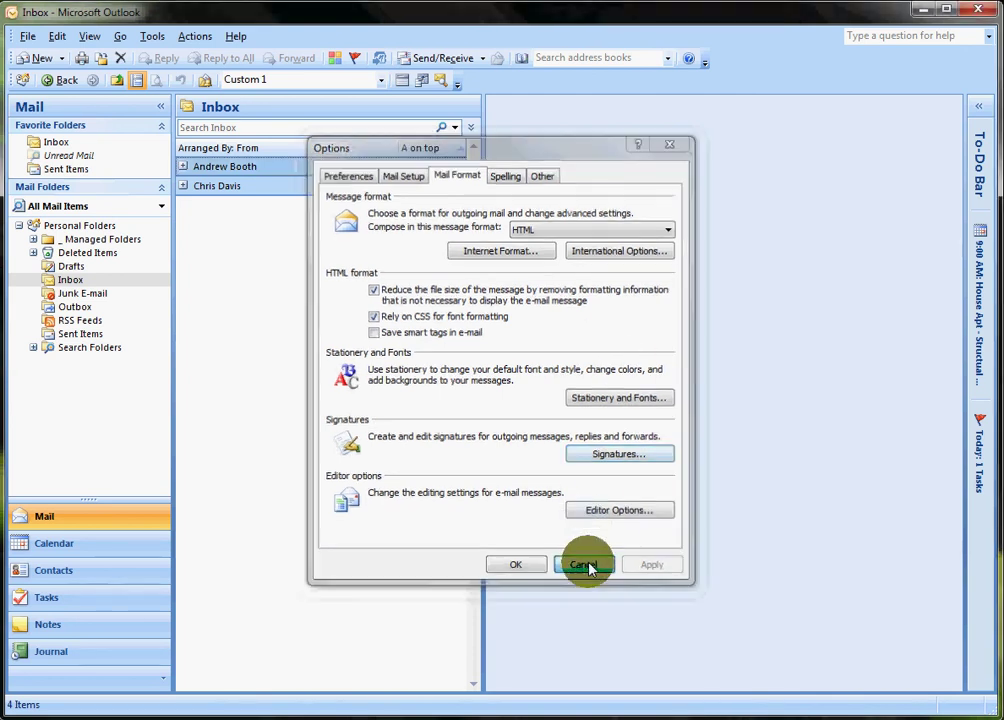